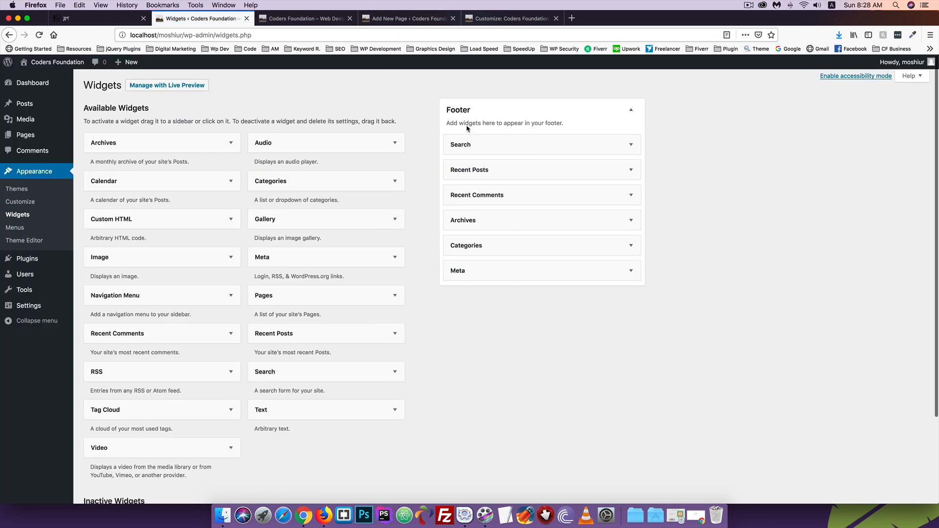
left_click(550, 116)
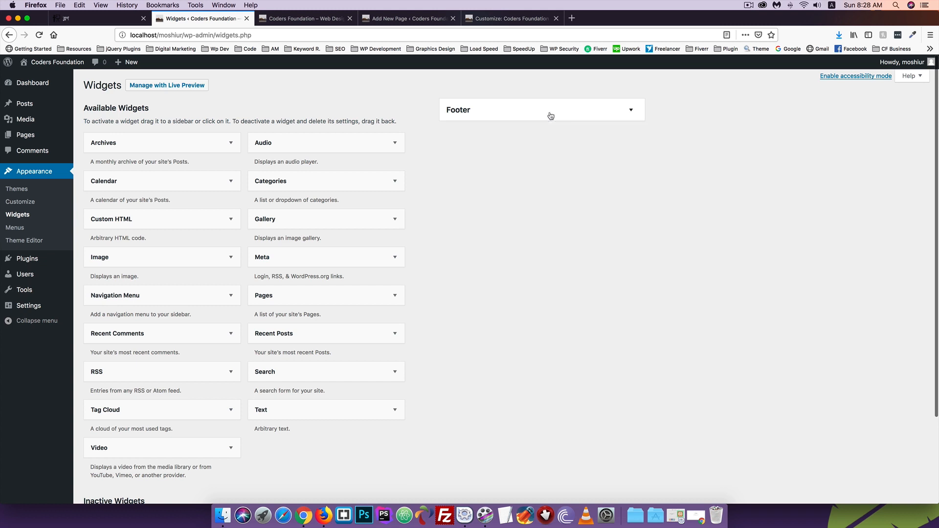
left_click(623, 115)
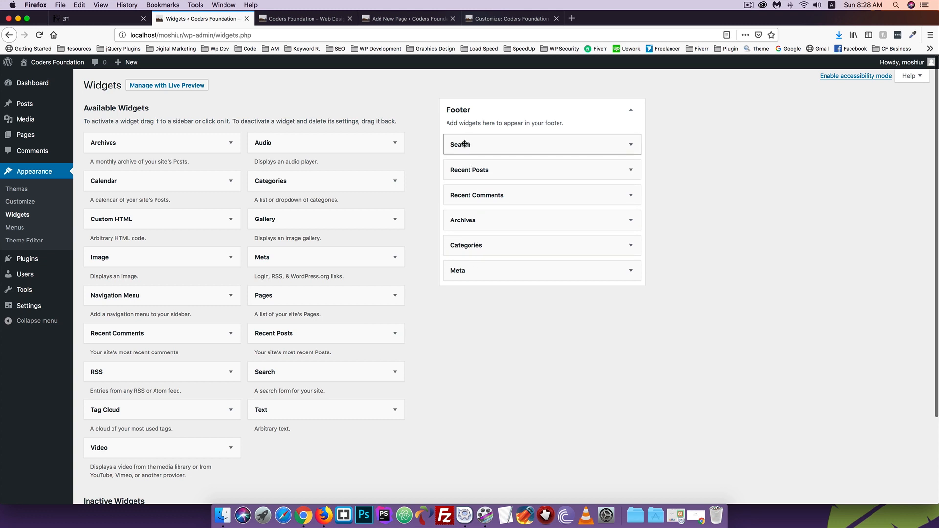
left_click_drag(464, 143, 466, 221)
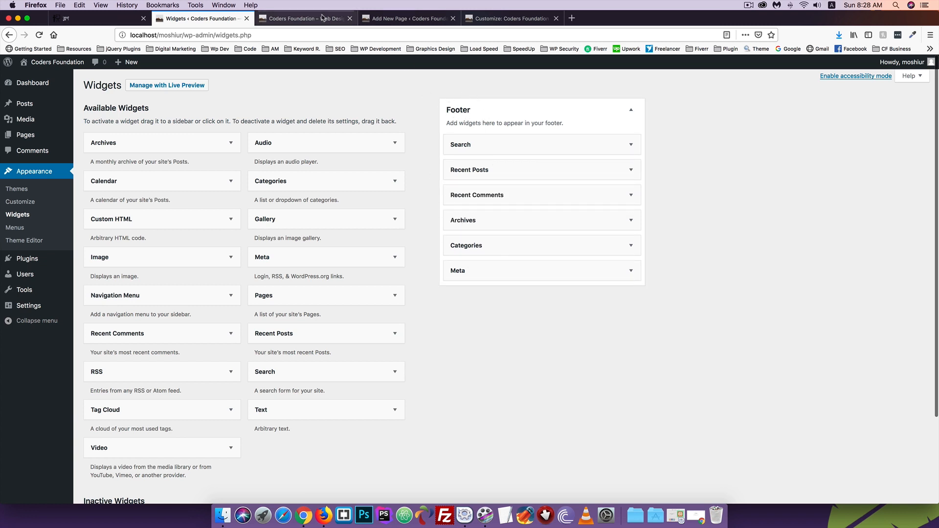
left_click(384, 19)
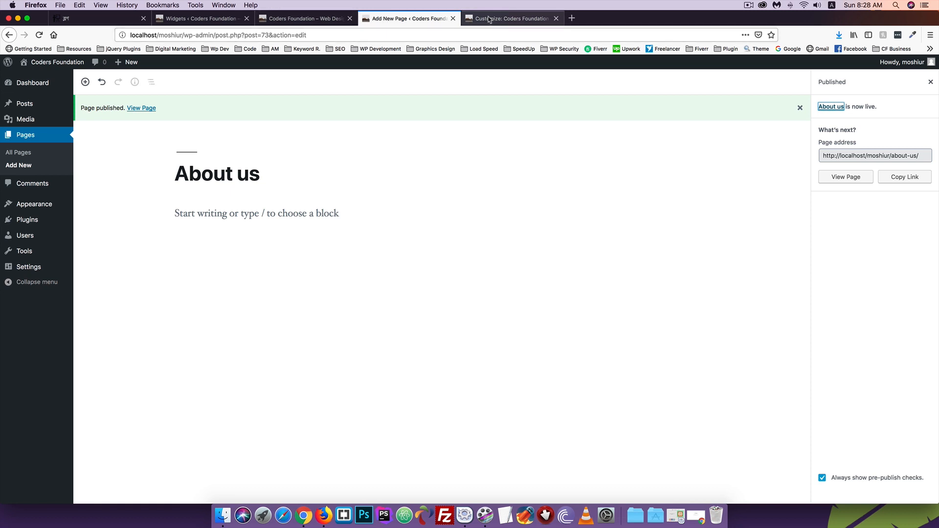
left_click(280, 20)
left_click(219, 19)
Open the Coders Foundation site in a new browser tab and examine the widgets in its footer.
mouse_move(53, 64)
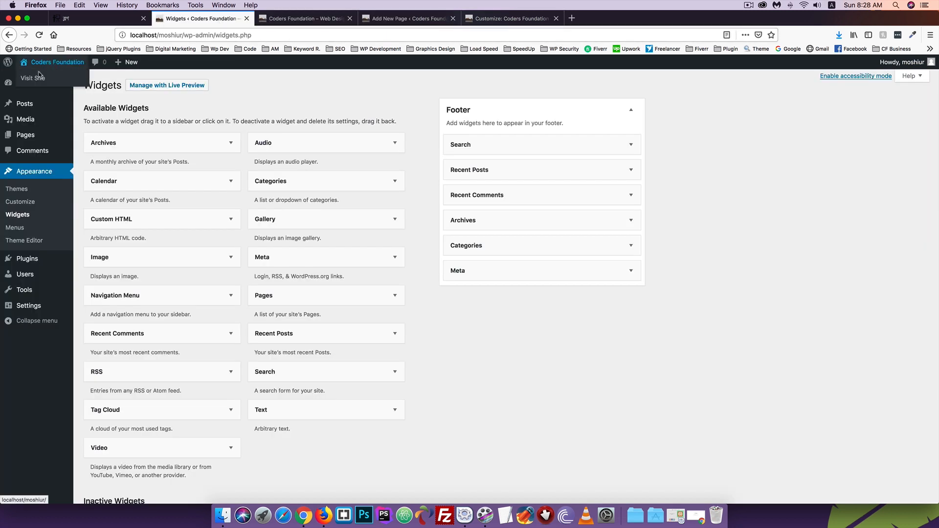
right_click(35, 78)
left_click(66, 84)
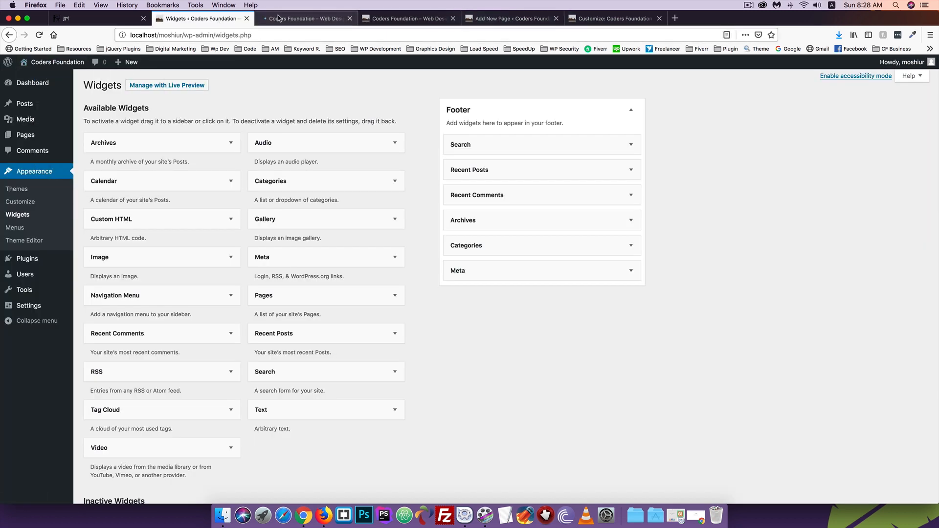
left_click(303, 19)
scroll(167, 157, "down", 10)
scroll(168, 161, "up", 3)
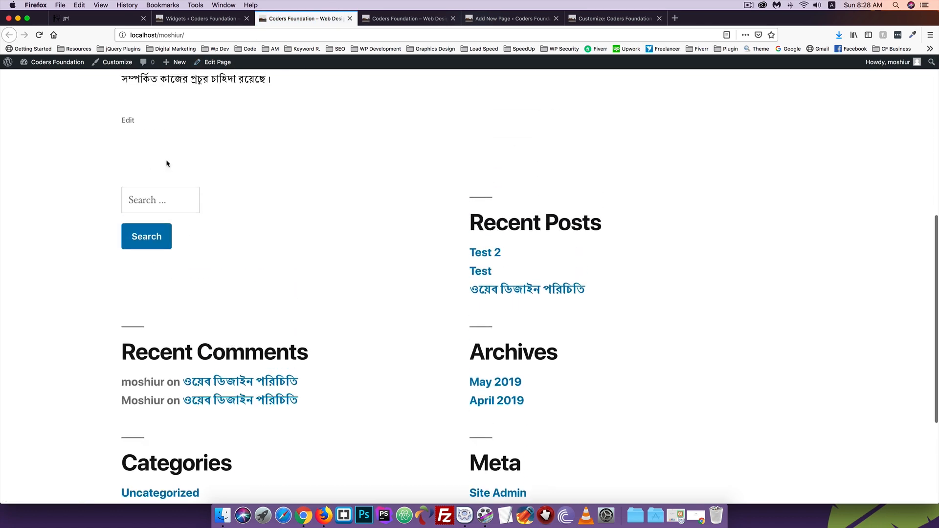
scroll(141, 221, "down", 2)
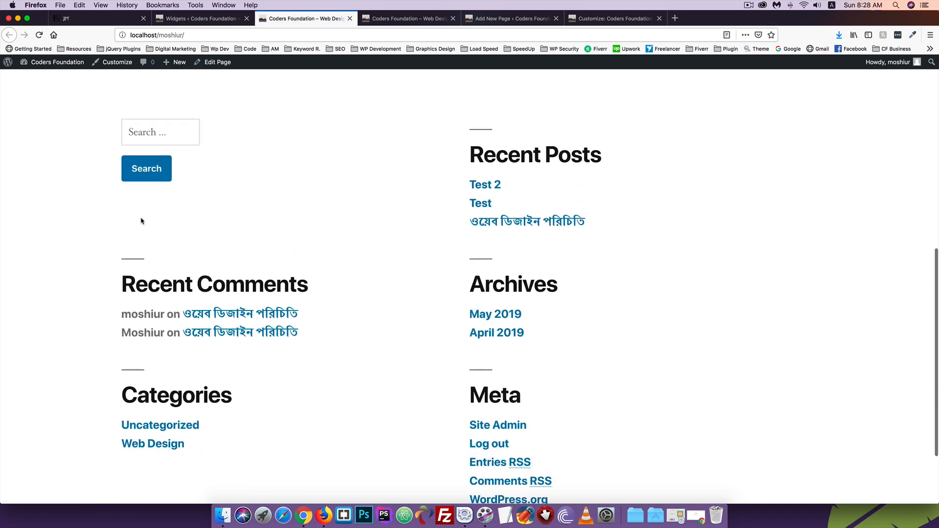
scroll(215, 316, "down", 3)
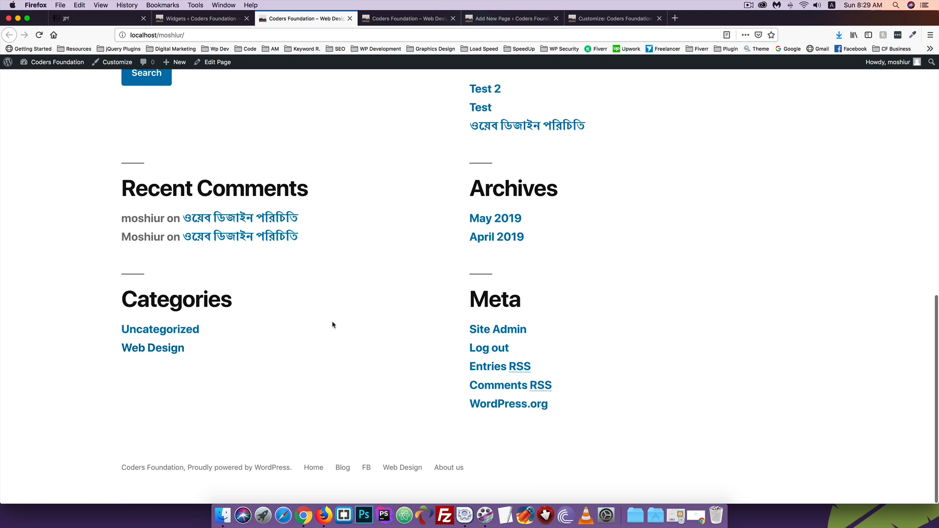
scroll(493, 354, "up", 6)
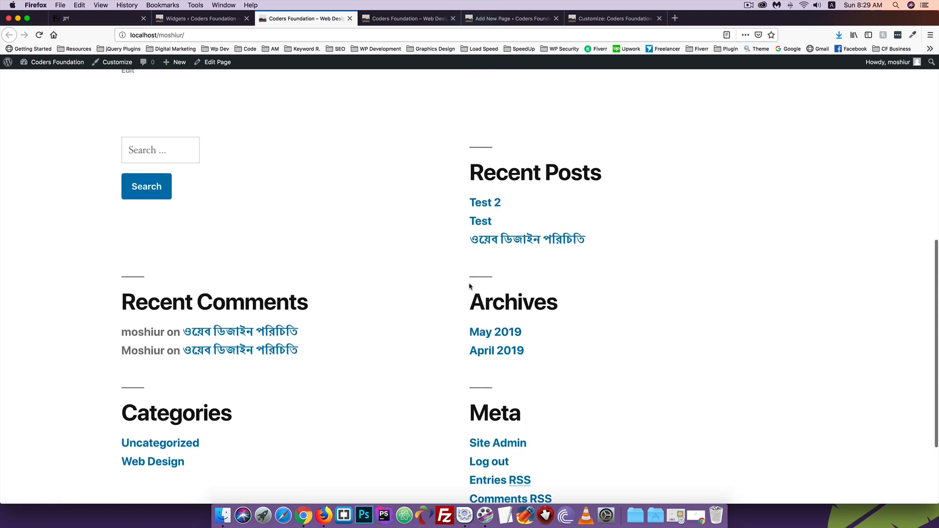
scroll(528, 254, "up", 1)
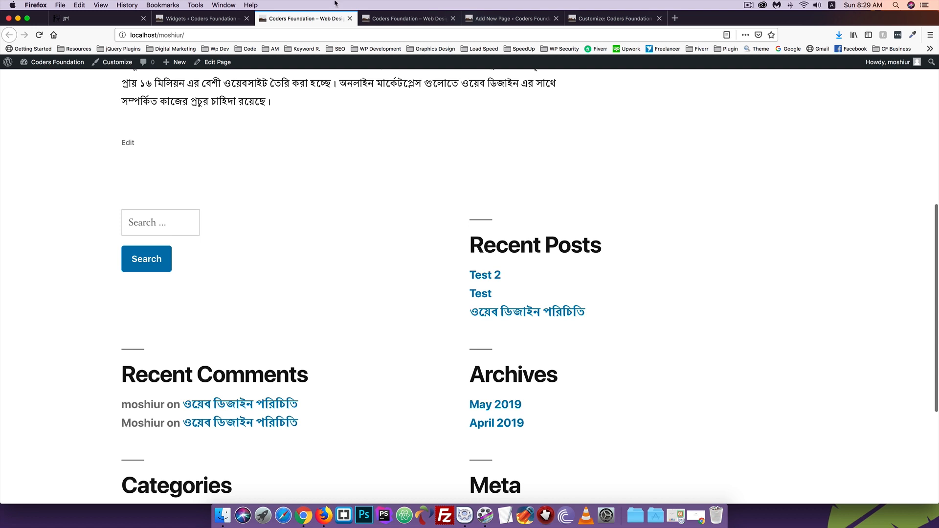
Delete the Search widget from the Footer area and reload the live site.
left_click(208, 21)
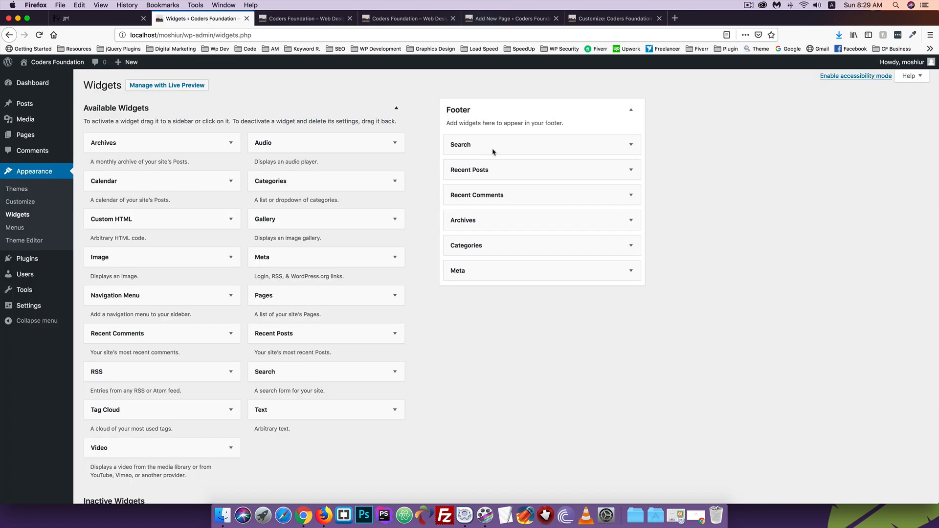
left_click(630, 147)
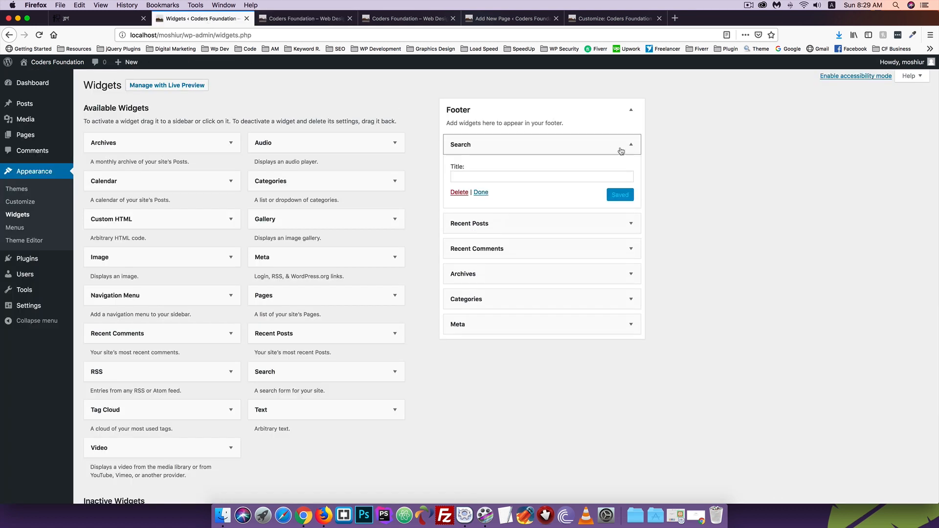
left_click(457, 193)
left_click(305, 18)
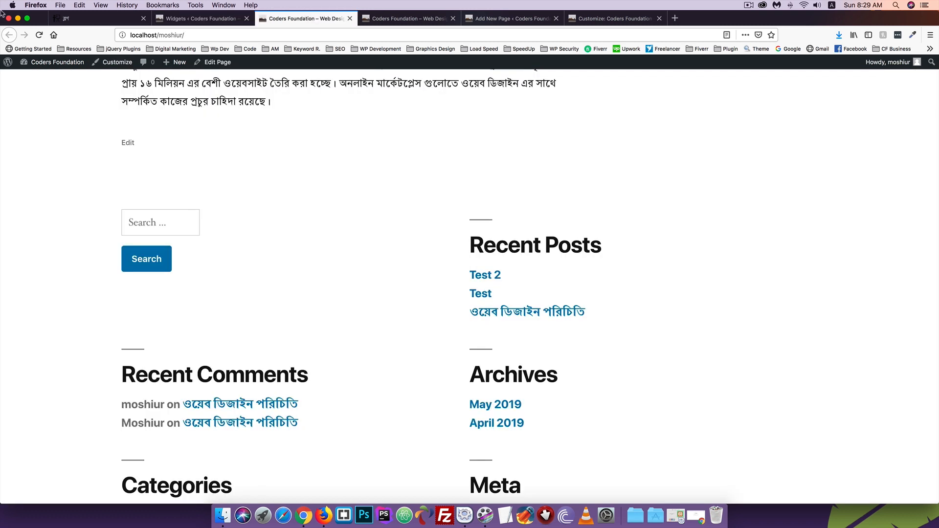
left_click(39, 35)
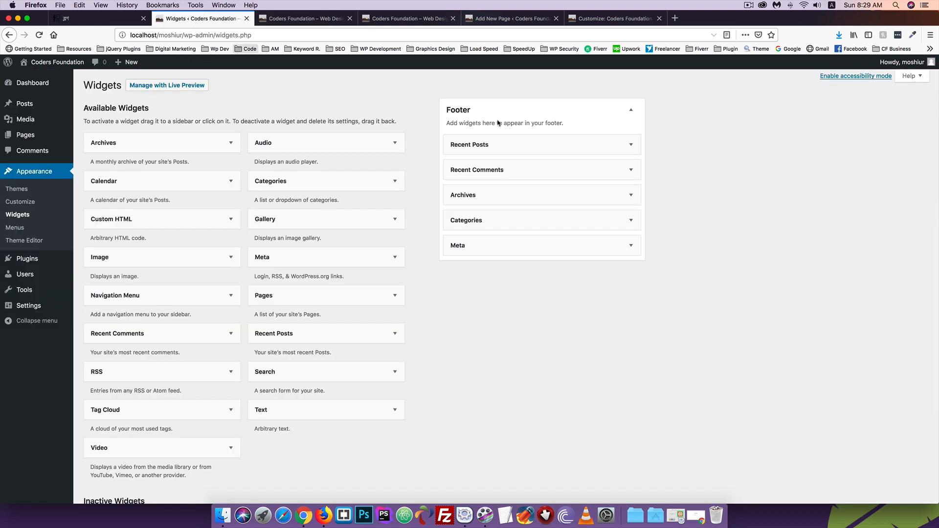
Delete the Recent Posts widget from the Footer area and refresh the site's home page.
left_click(196, 19)
left_click(622, 145)
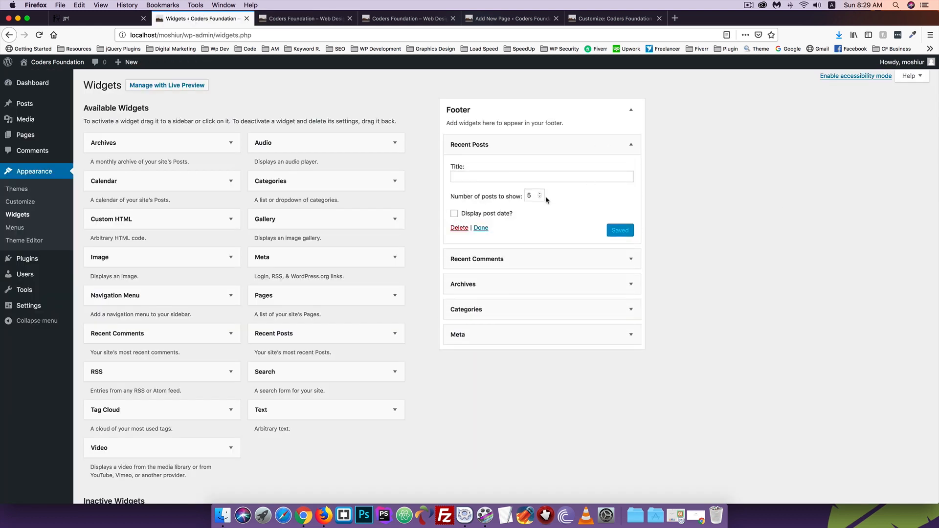
left_click(459, 228)
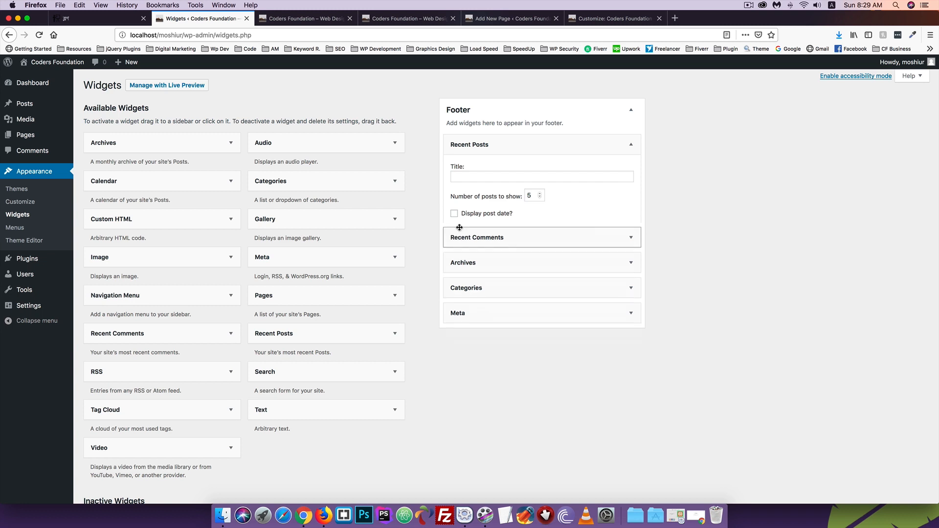
left_click(306, 18)
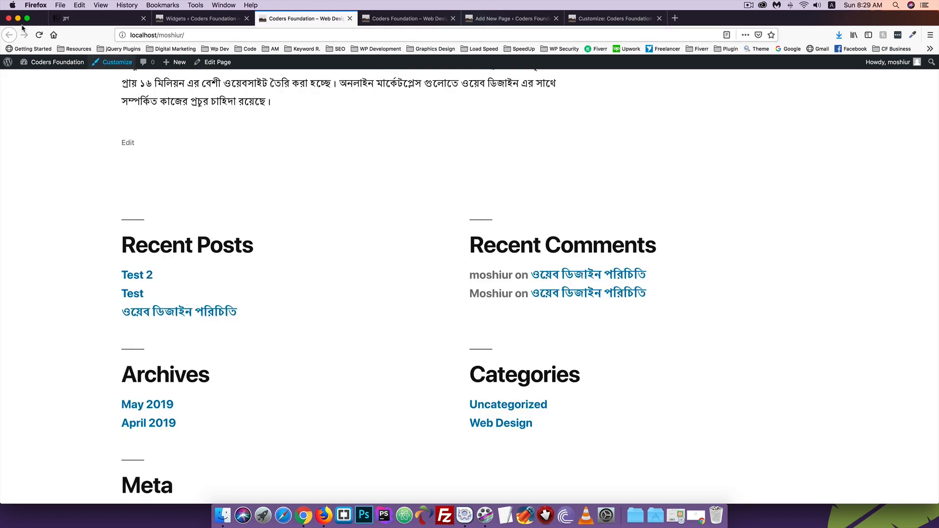
left_click(39, 34)
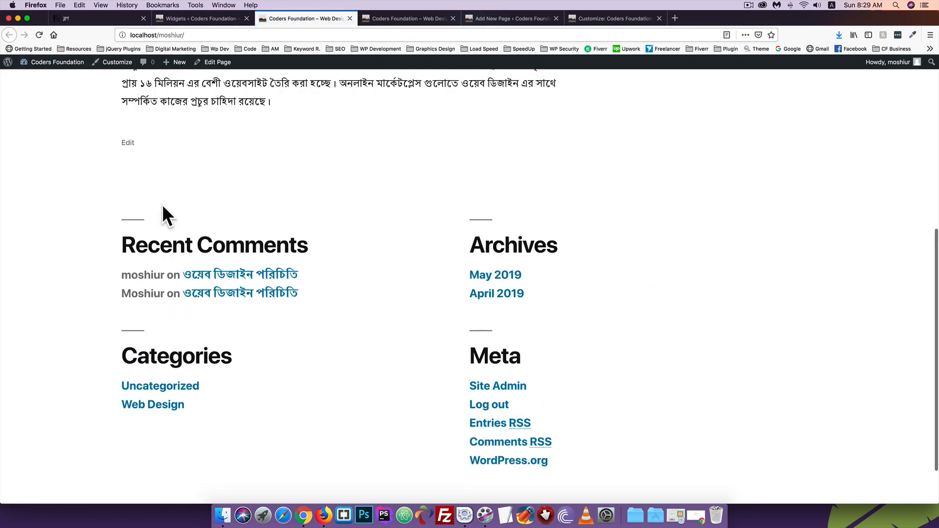
Delete the Recent Comments and Archives widgets from the Footer area.
left_click(201, 18)
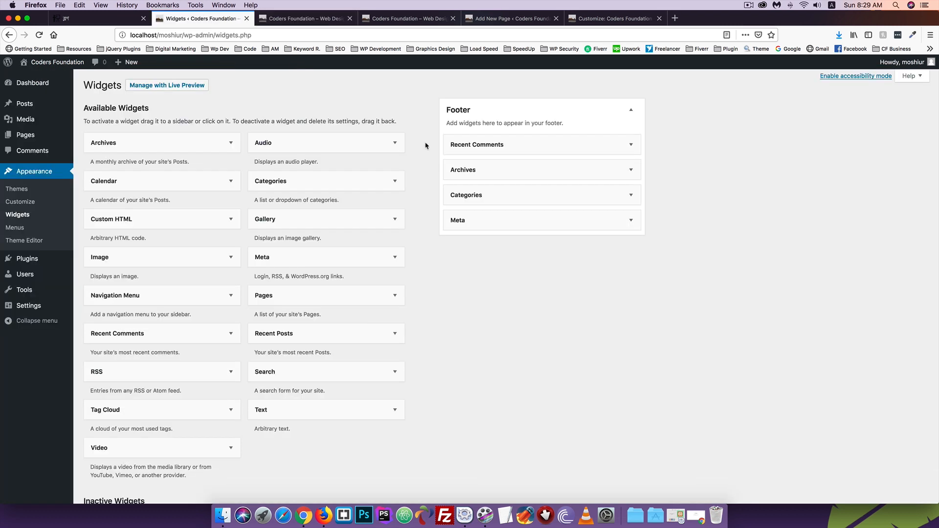
left_click(496, 145)
left_click(460, 211)
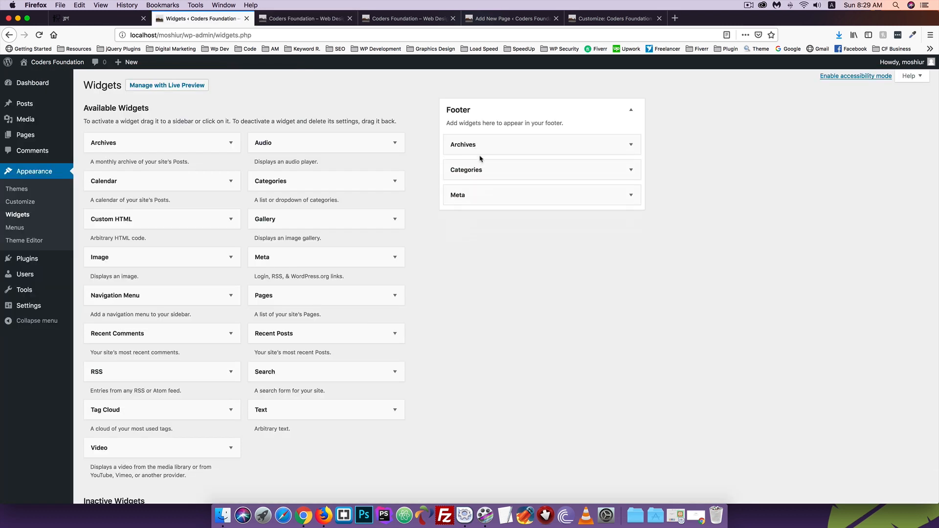
left_click(479, 145)
left_click(459, 218)
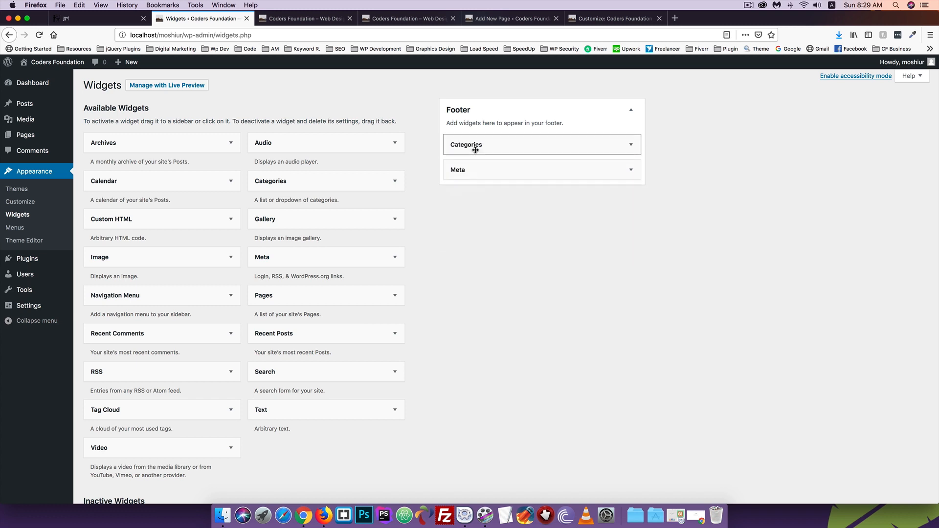
Delete the Categories and Meta widgets from the Footer area and reload the live site.
left_click(474, 147)
left_click(459, 230)
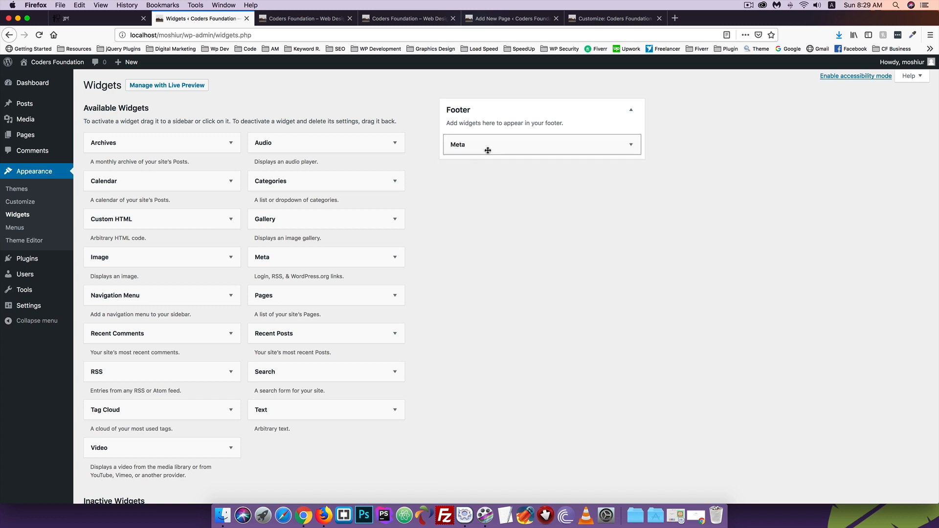
left_click(486, 147)
left_click(460, 193)
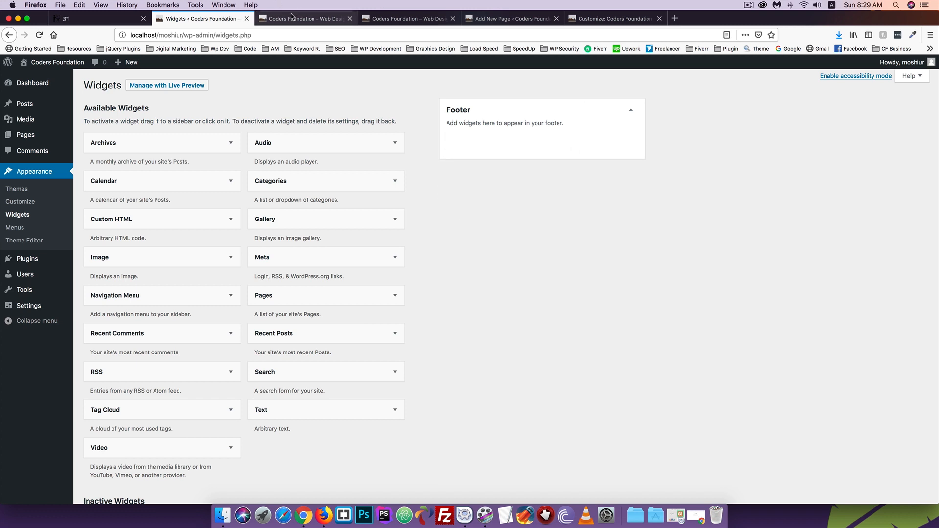
left_click(301, 19)
left_click(39, 35)
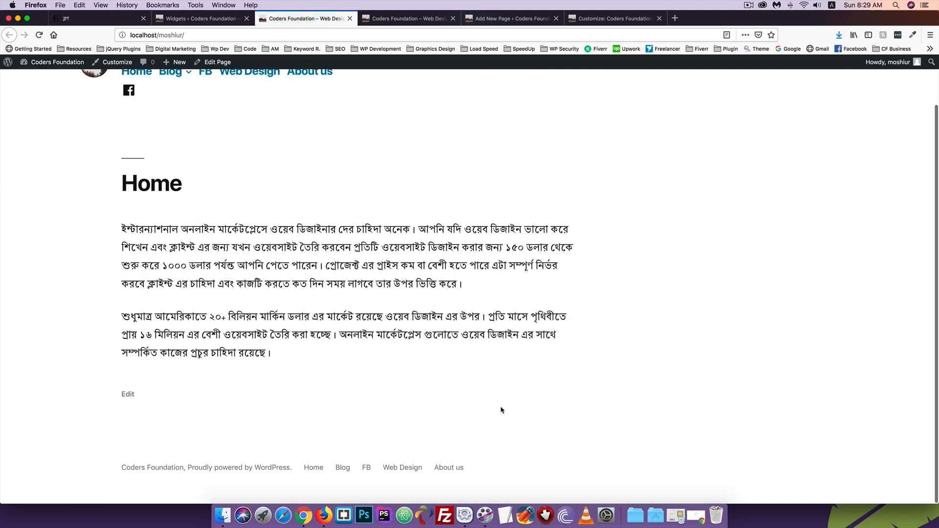
Add a Text widget to the Footer area and switch its editor to Text mode, dismissing the Custom HTML notice.
left_click(210, 19)
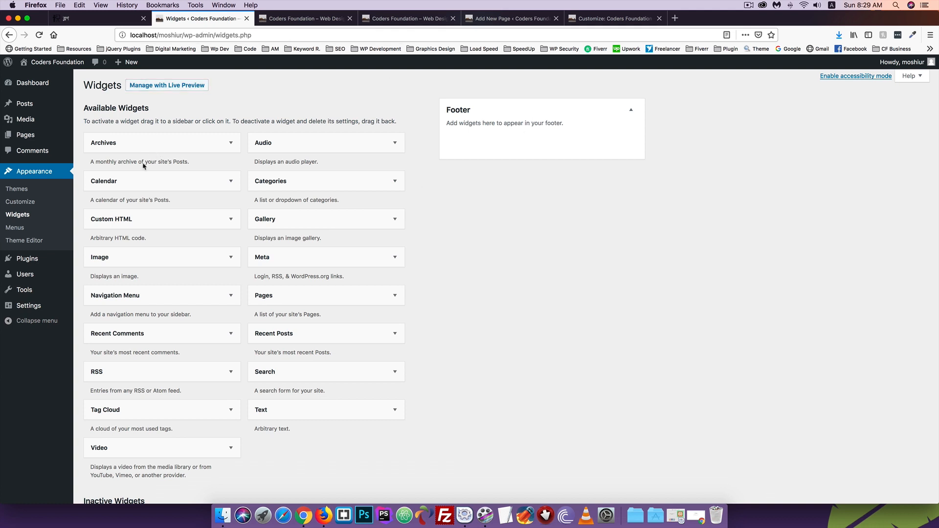
scroll(232, 242, "down", 2)
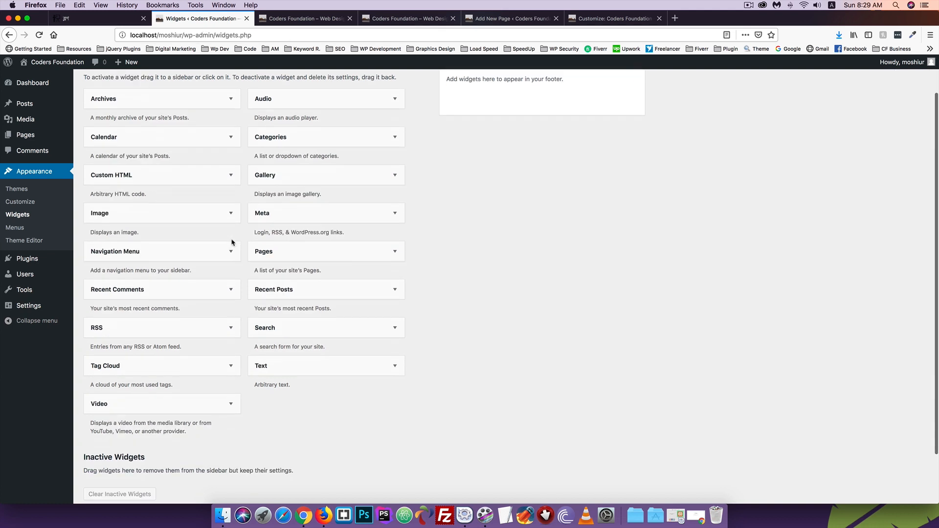
scroll(232, 242, "up", 2)
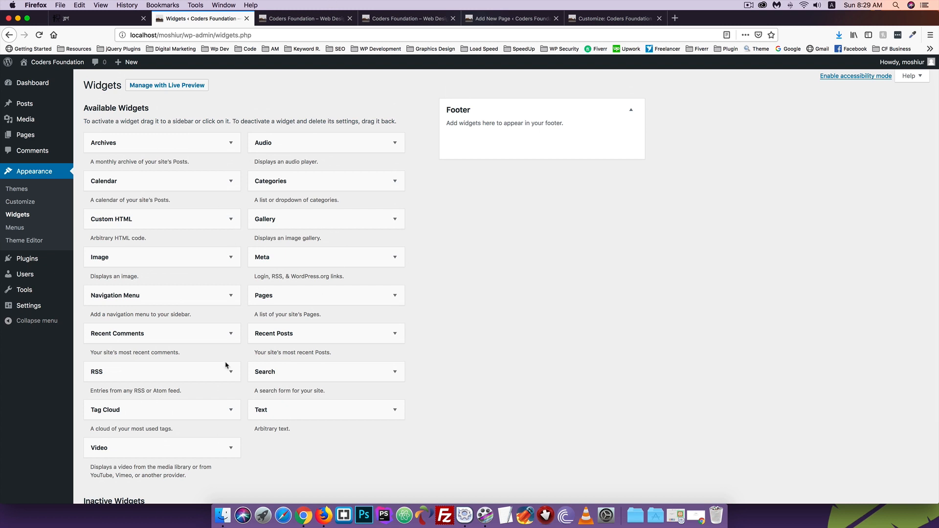
left_click_drag(268, 414, 477, 139)
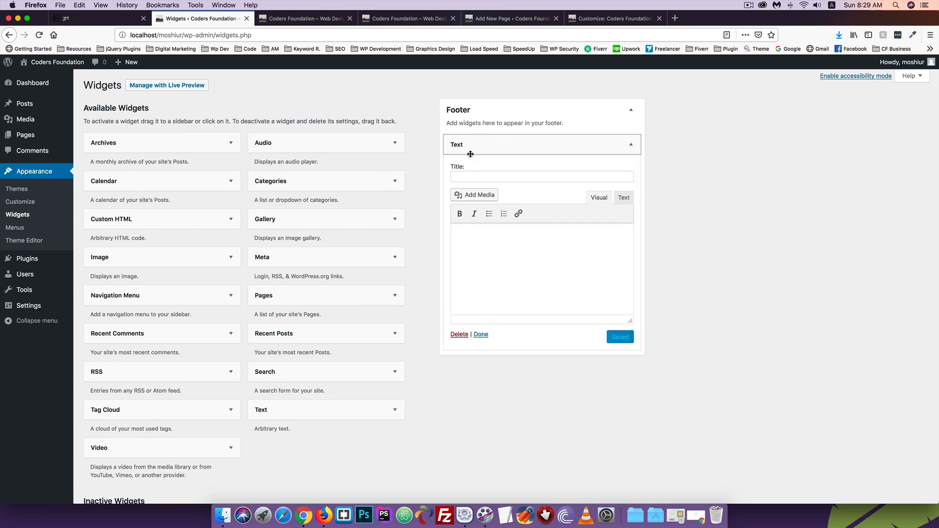
left_click(624, 199)
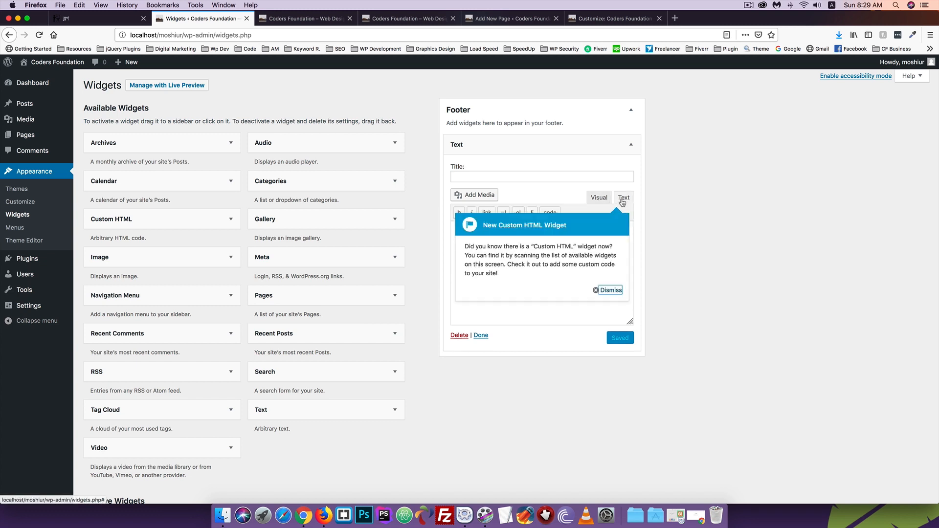
left_click(609, 290)
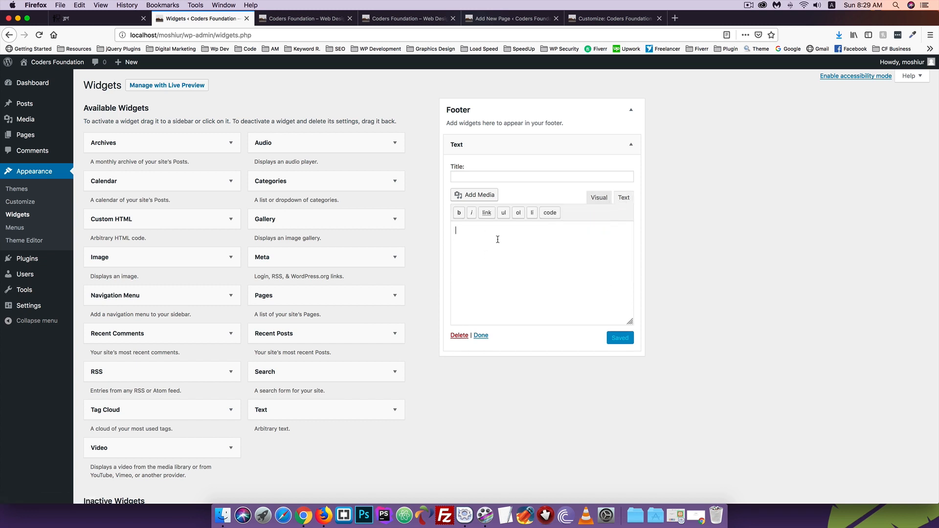
Enter "Hello" as the content of the footer's Text widget.
type("Hello")
left_click_drag(483, 229, 441, 226)
left_click(484, 230)
Make "Hello" bold in the widget's Visual mode, then show its HTML source in Text mode.
left_click(601, 200)
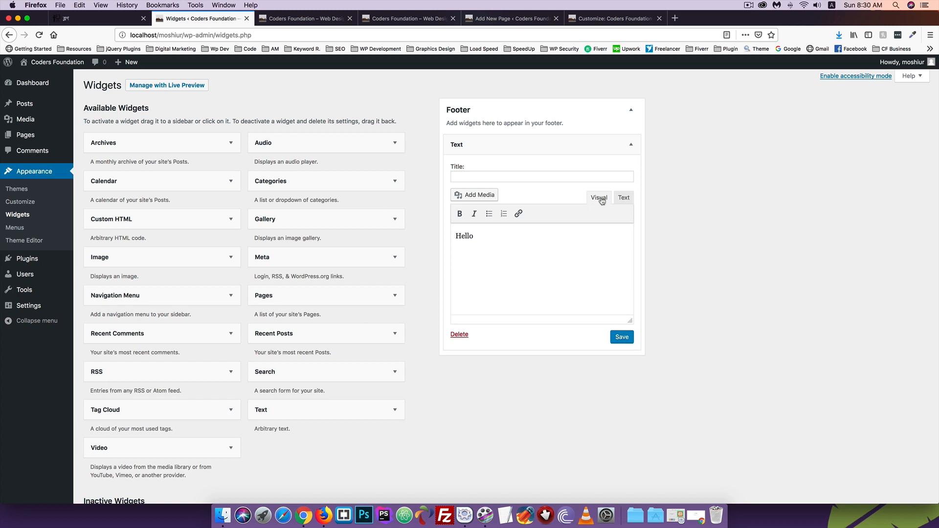
left_click_drag(536, 231, 402, 231)
left_click(459, 213)
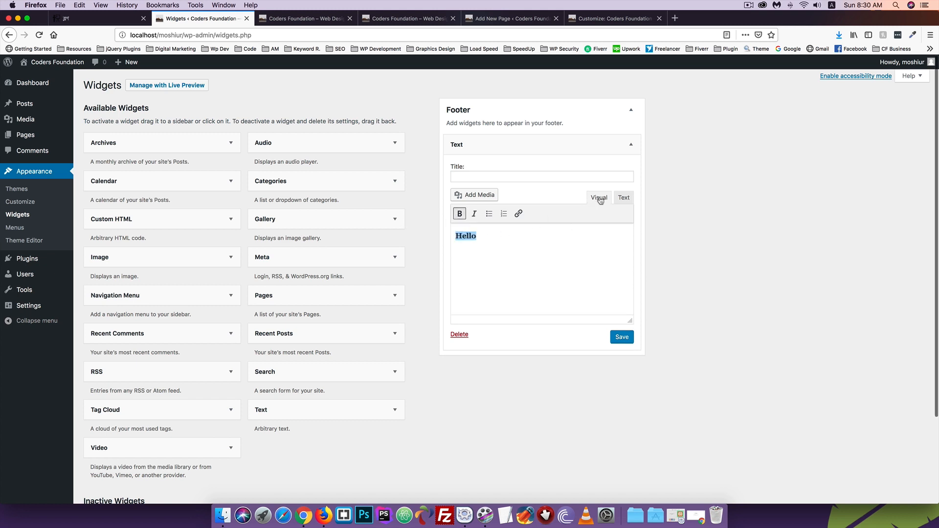
left_click(623, 200)
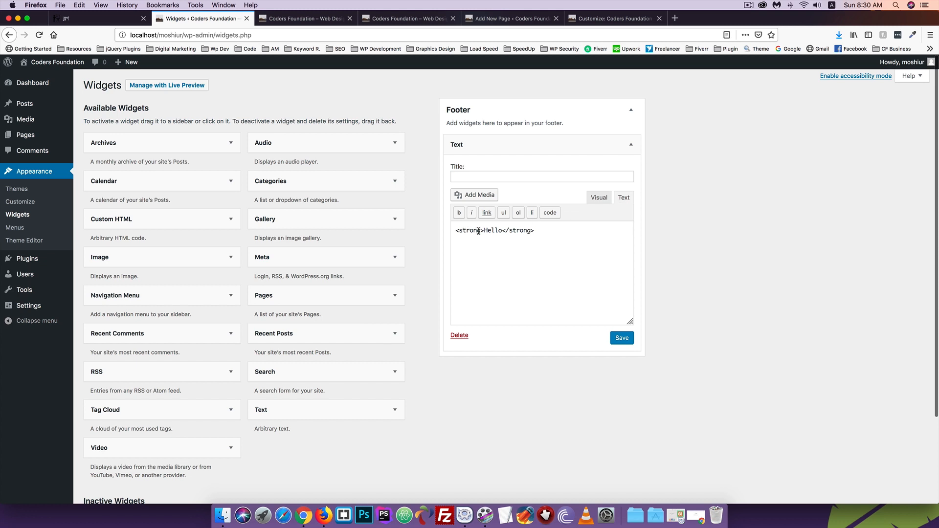
Save the footer's Text widget and reload the live site.
left_click(622, 339)
left_click(303, 18)
left_click(40, 35)
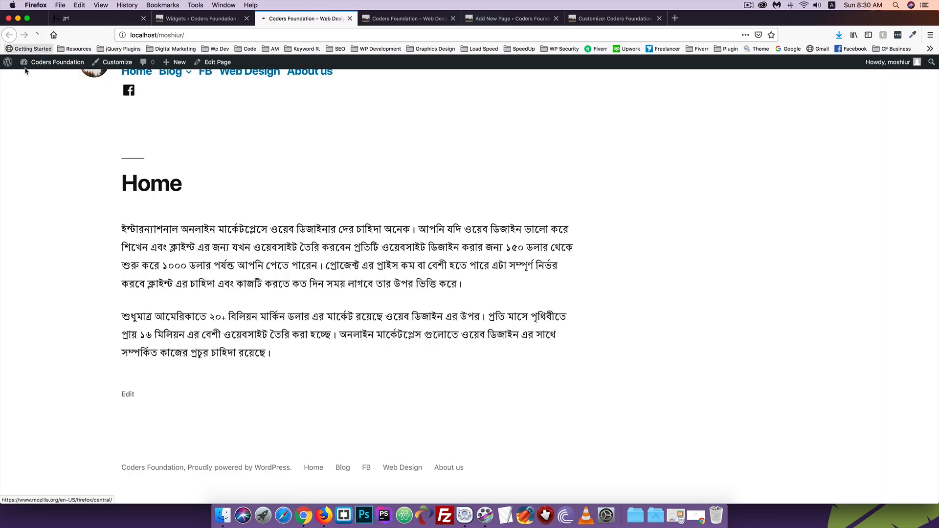
Check the footer's "Hello" text on the live site, and save the Text widget with the title "Footer".
scroll(6, 285, "down", 2)
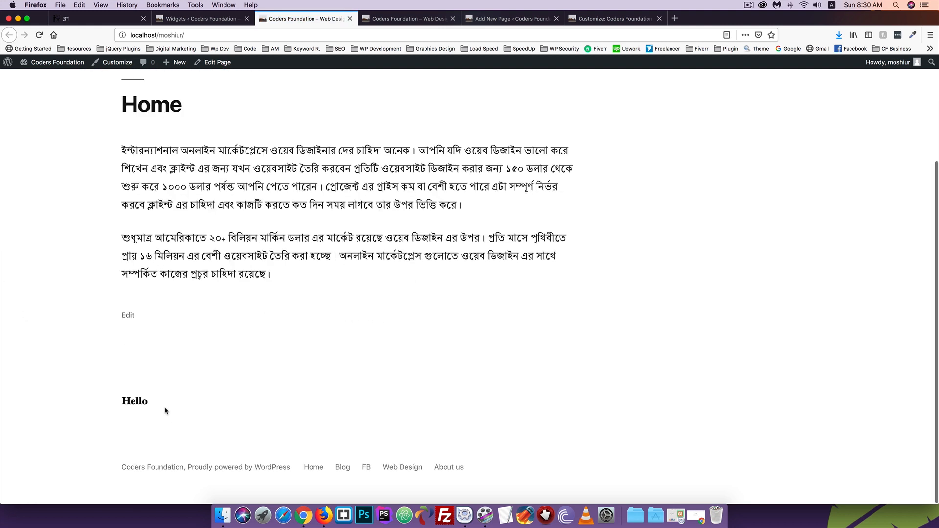
left_click_drag(166, 410, 97, 409)
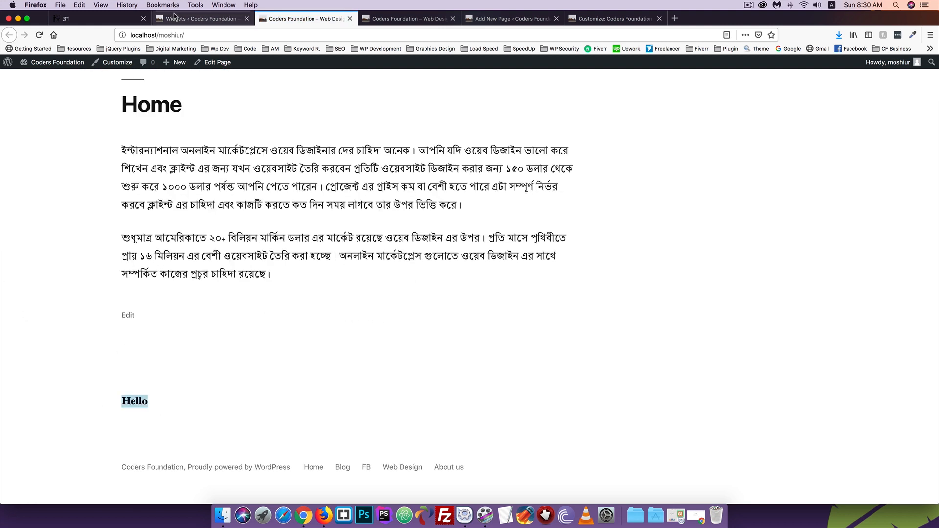
left_click(174, 17)
left_click(470, 177)
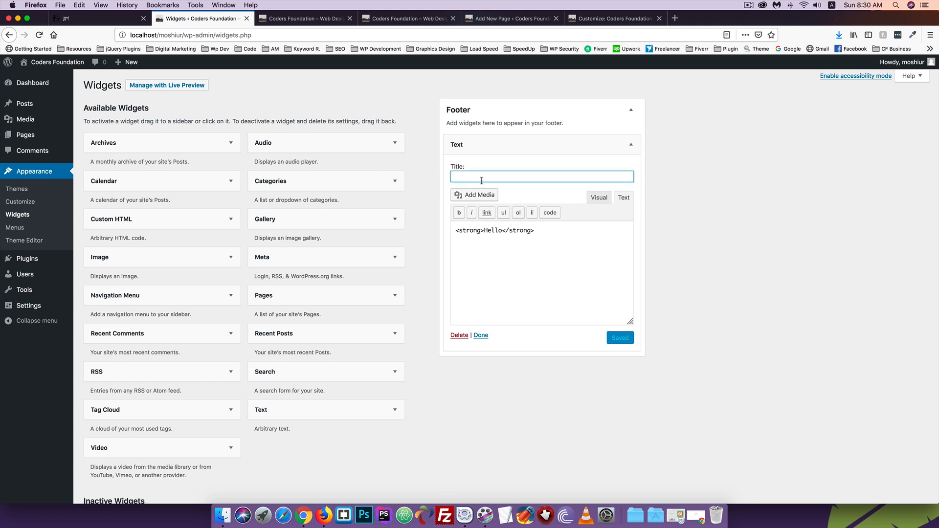
type("Footer")
left_click(619, 338)
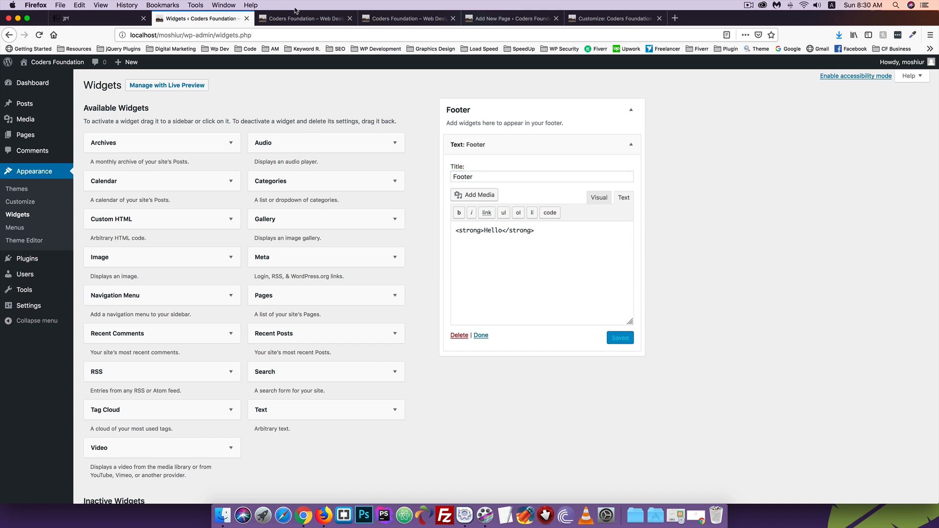
Reload the live site and examine the title of the footer's Text widget.
left_click(312, 20)
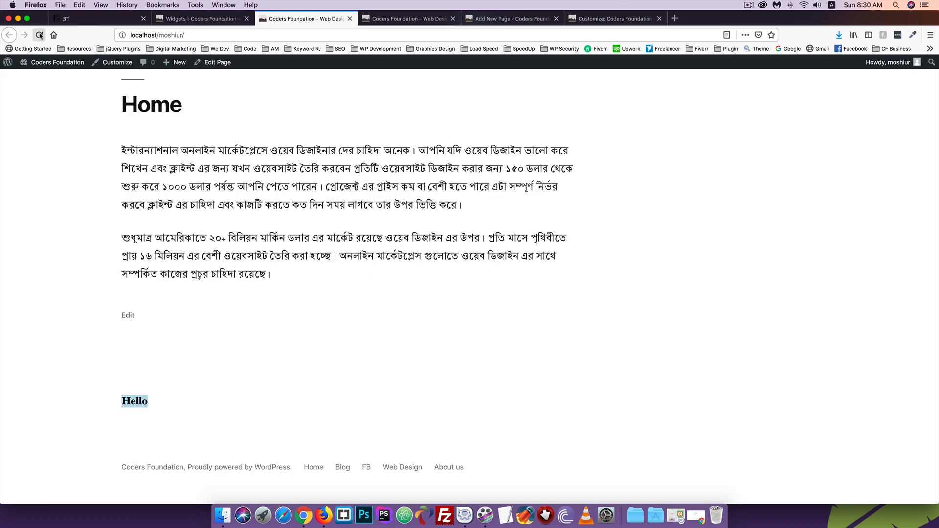
left_click(39, 35)
scroll(8, 172, "down", 2)
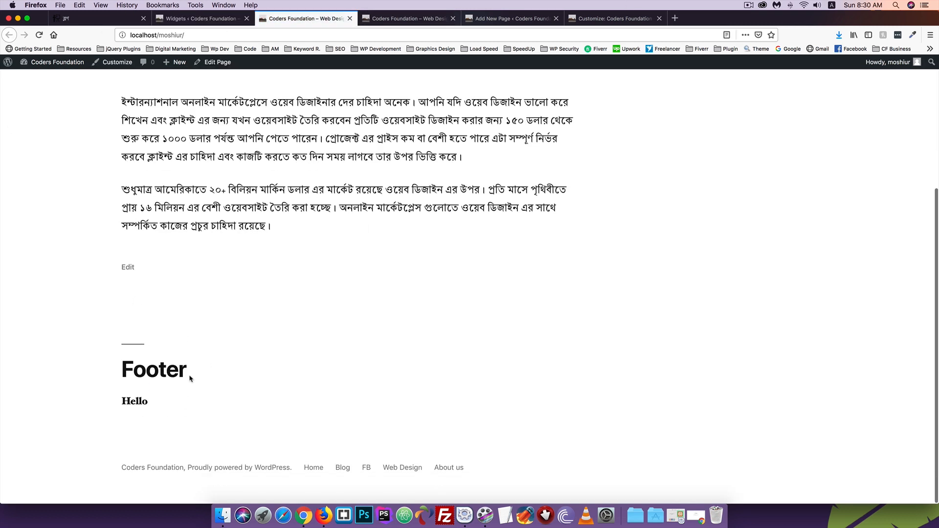
left_click_drag(189, 378, 122, 377)
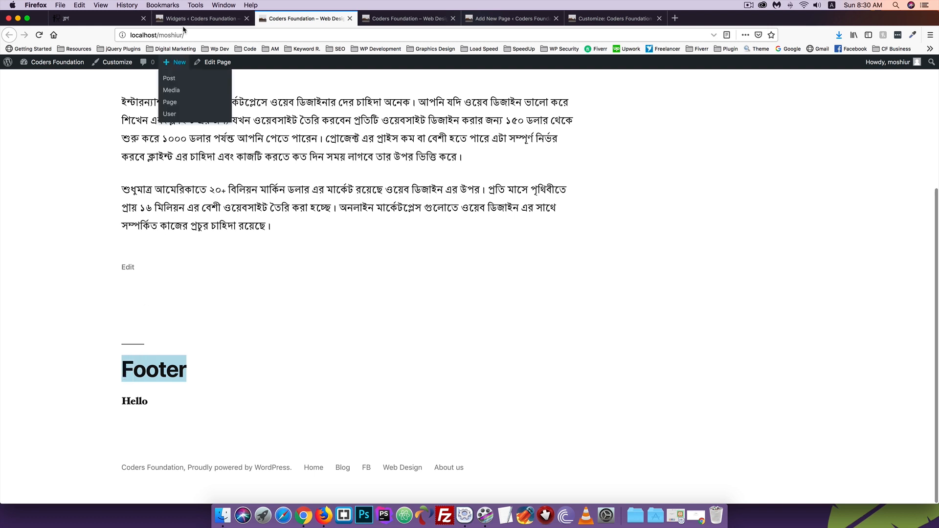
Back on the Widgets page, collapse the Text widget and add a Gallery widget below it in the Footer area.
left_click(185, 20)
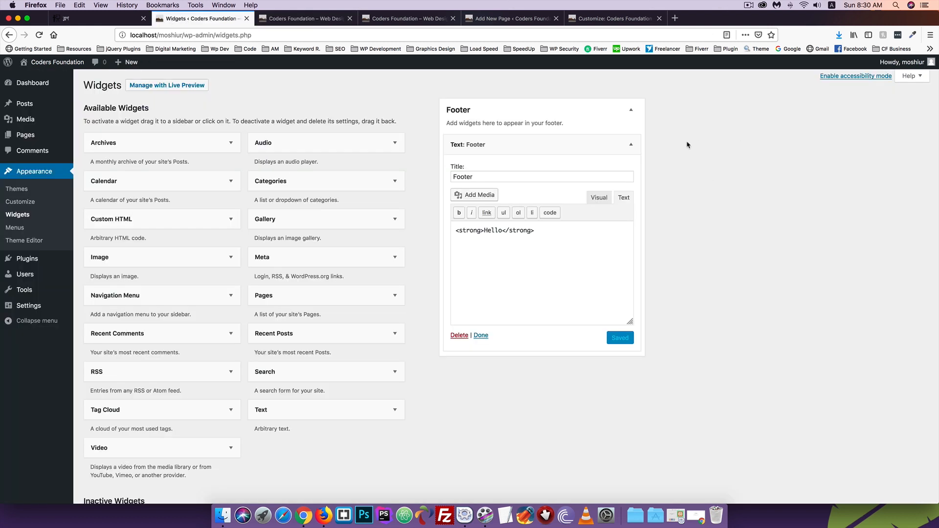
left_click(631, 144)
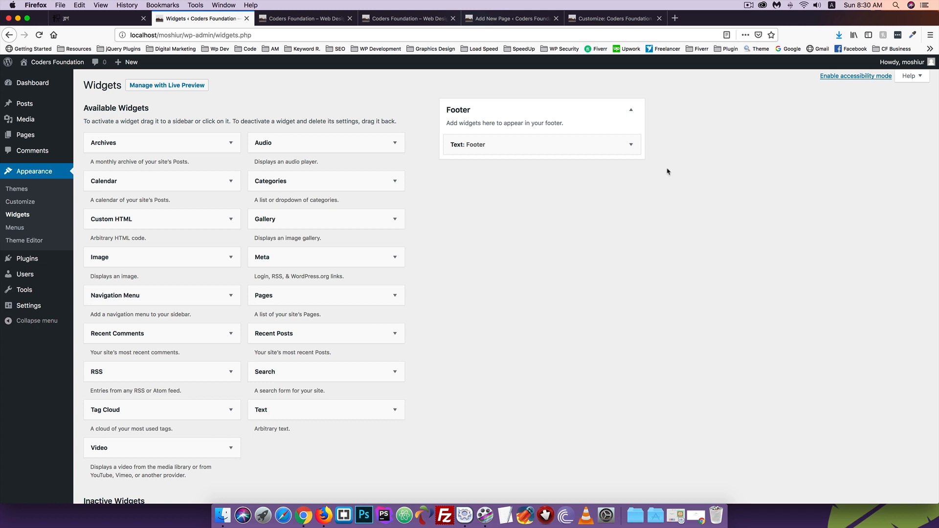
left_click_drag(261, 221, 465, 163)
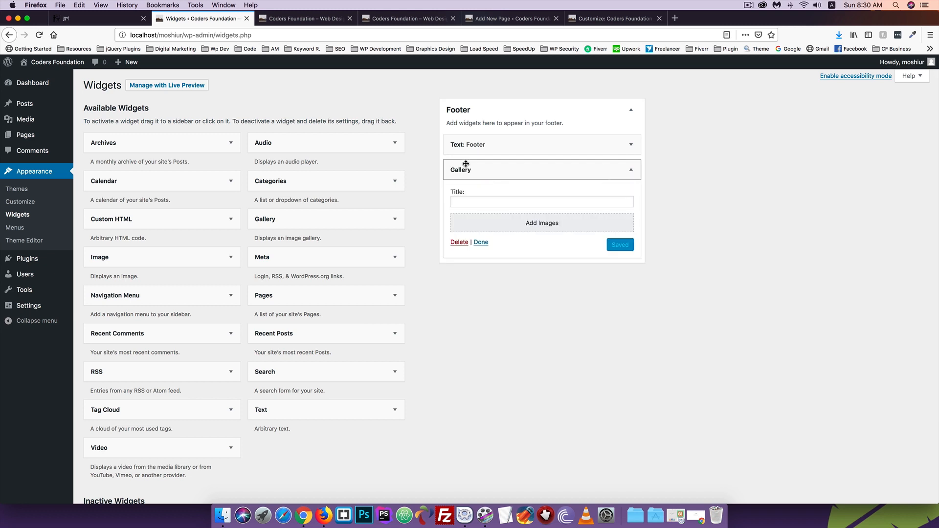
Create a gallery from the green forest and misty treeline images in the media library, insert it, and save the Gallery widget.
left_click(531, 226)
left_click(126, 164)
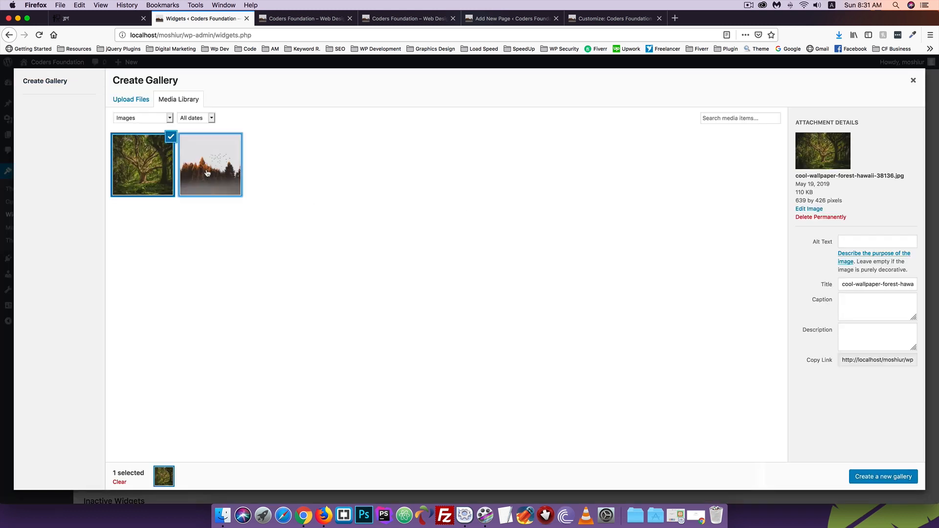
left_click(211, 165)
left_click(889, 477)
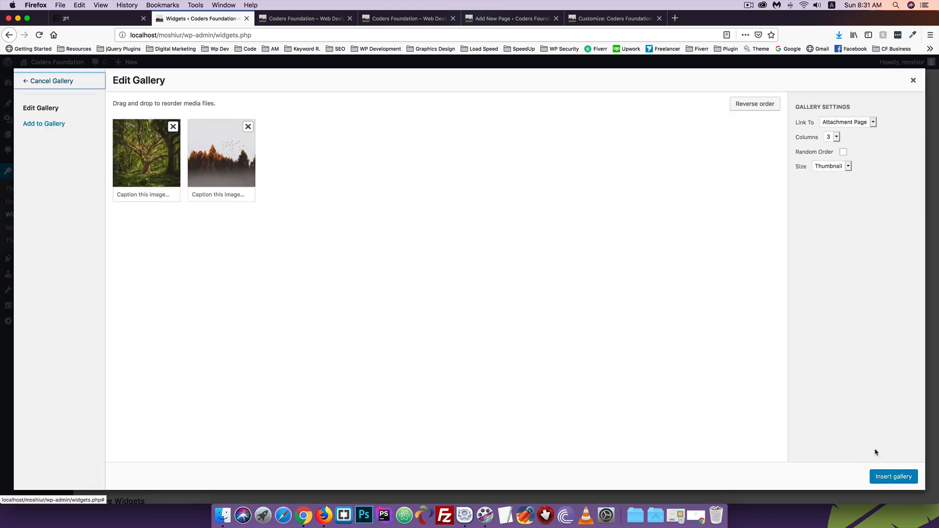
left_click(895, 477)
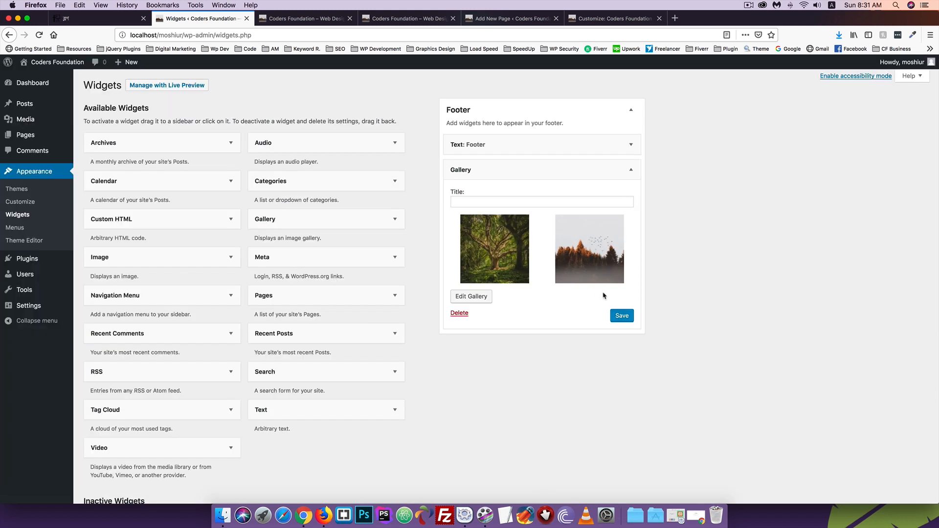
left_click(617, 316)
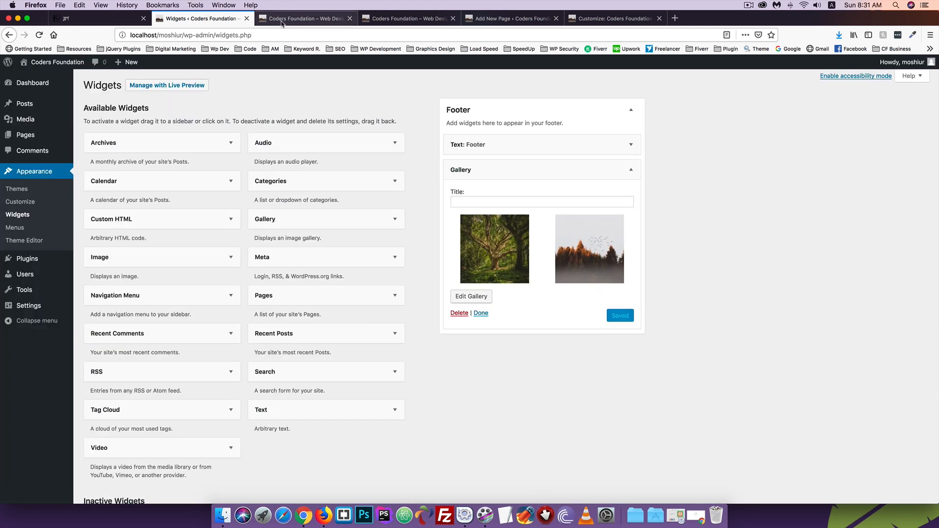
Check the footer gallery on the reloaded live site, and collapse the Gallery widget back on the Widgets page.
left_click(306, 18)
left_click(39, 35)
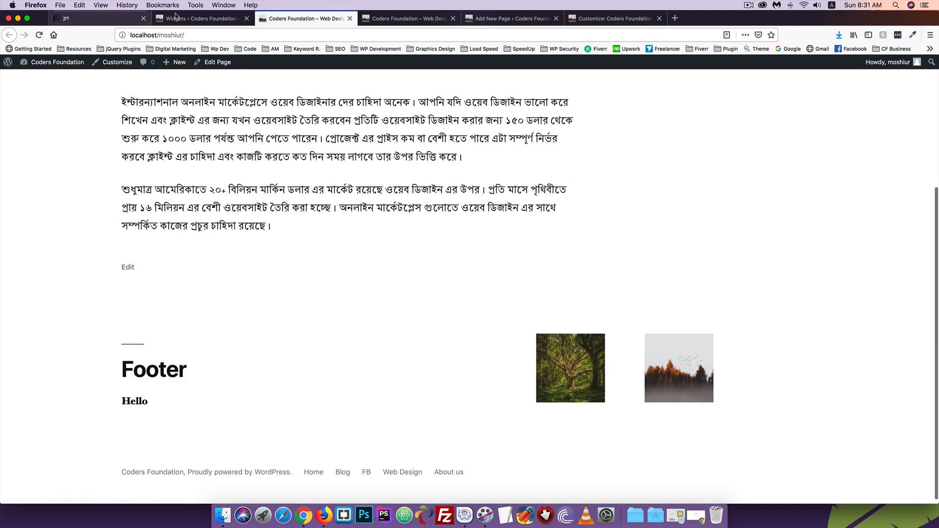
left_click(193, 19)
scroll(592, 155, "down", 4)
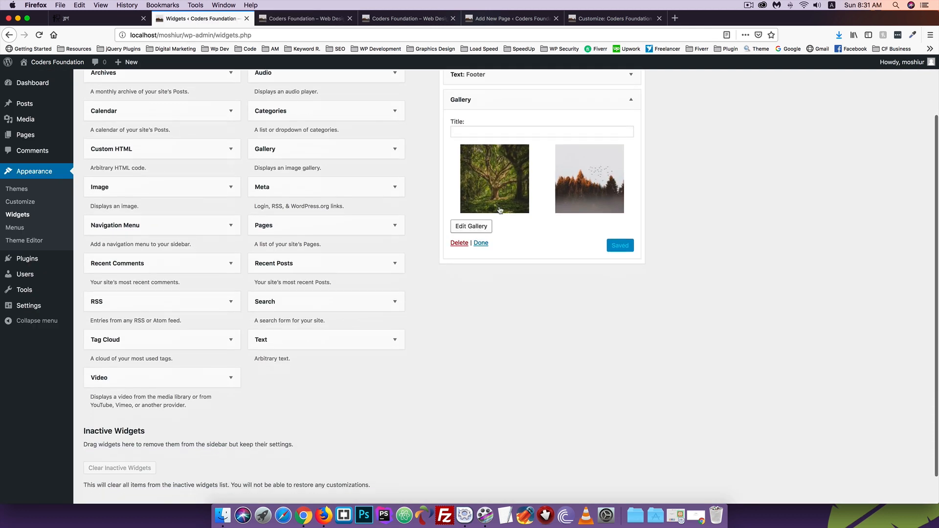
left_click(617, 111)
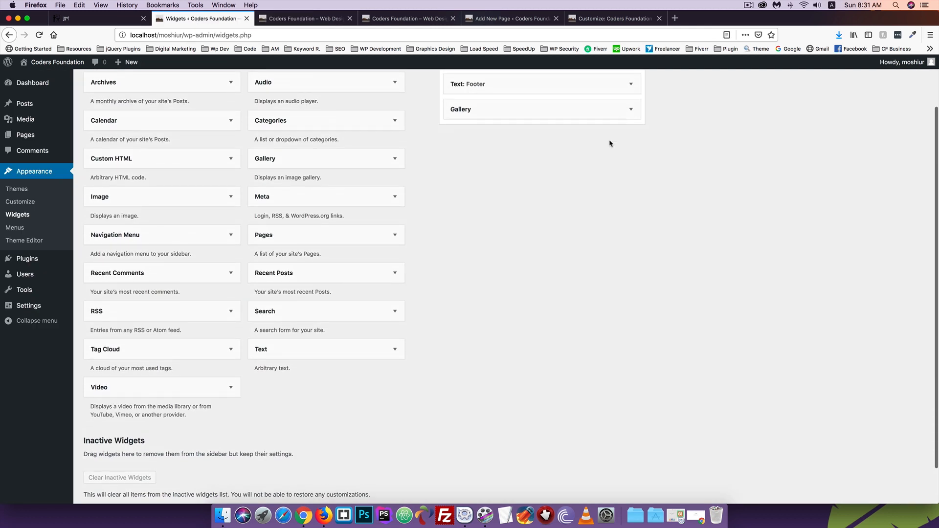
scroll(498, 181, "up", 2)
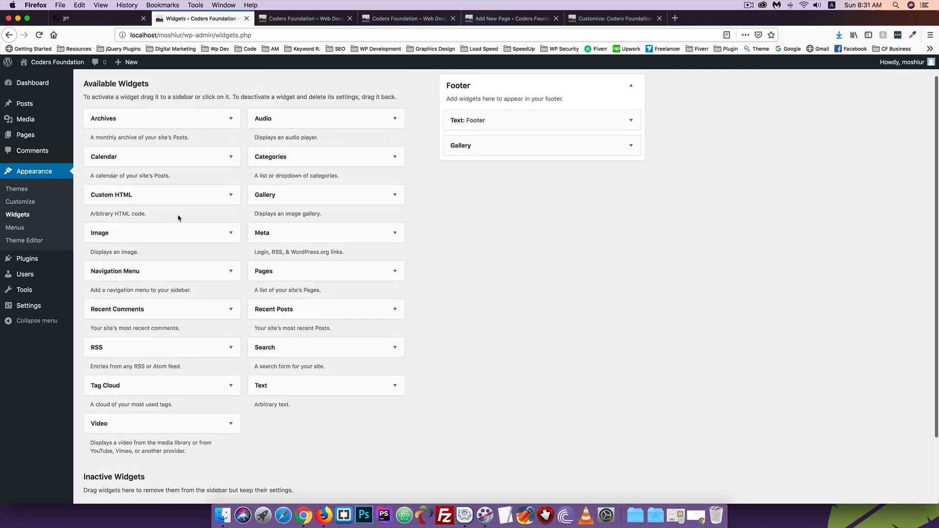
Add a Calendar widget below the Gallery in the Footer area and check it on the reloaded live site.
left_click_drag(121, 157, 478, 167)
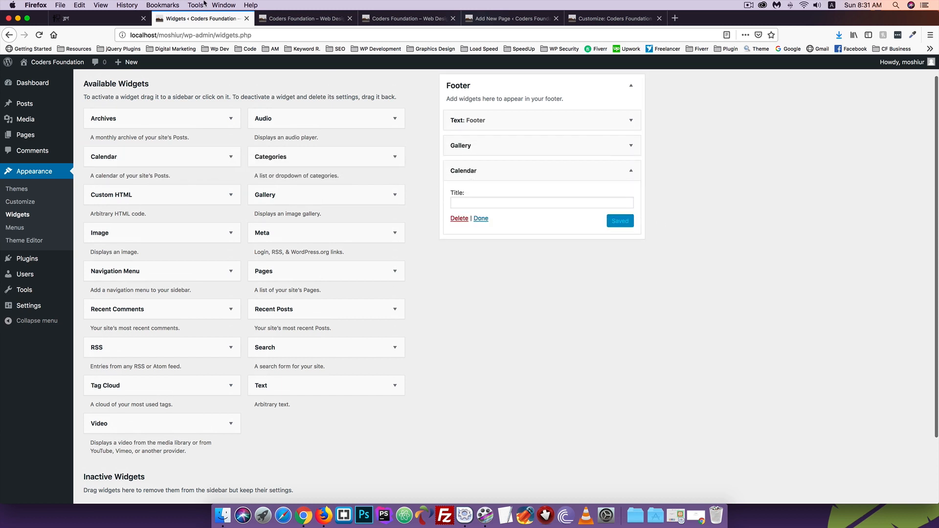
left_click(304, 18)
left_click(39, 35)
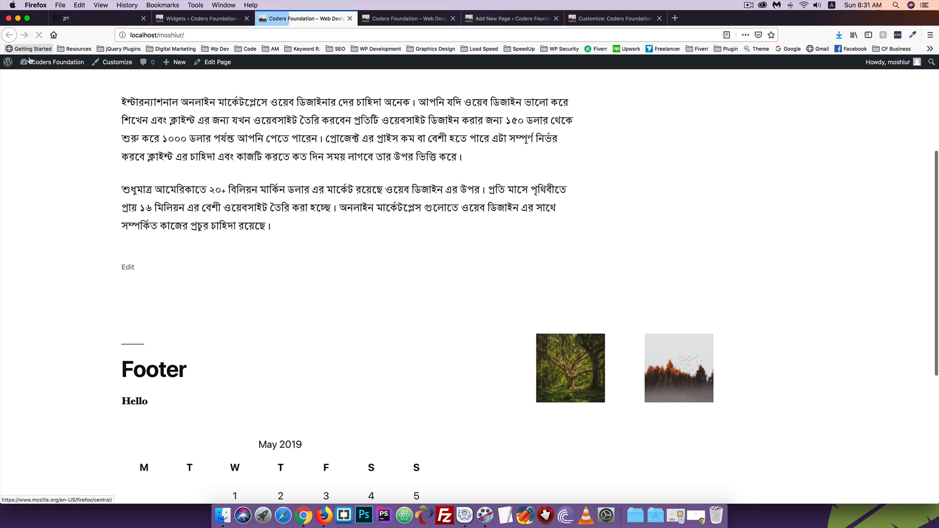
scroll(292, 312, "down", 5)
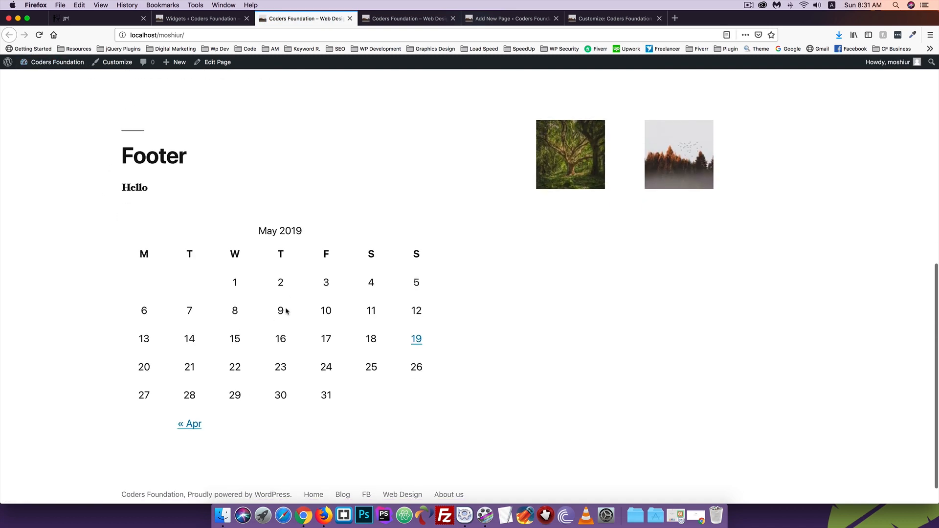
Back on the Widgets page, collapse the Calendar widget and add a Custom HTML widget below it in the Footer area.
left_click(179, 19)
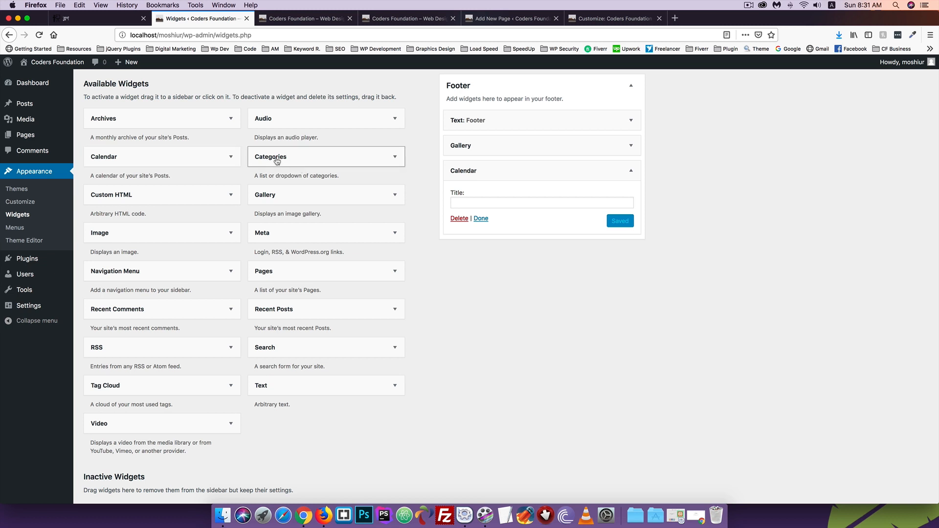
mouse_move(30, 105)
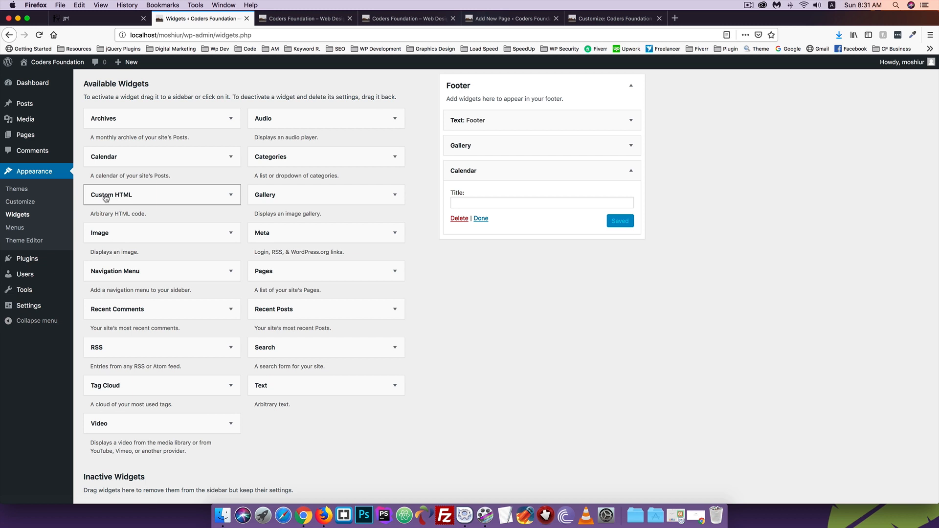
left_click(512, 169)
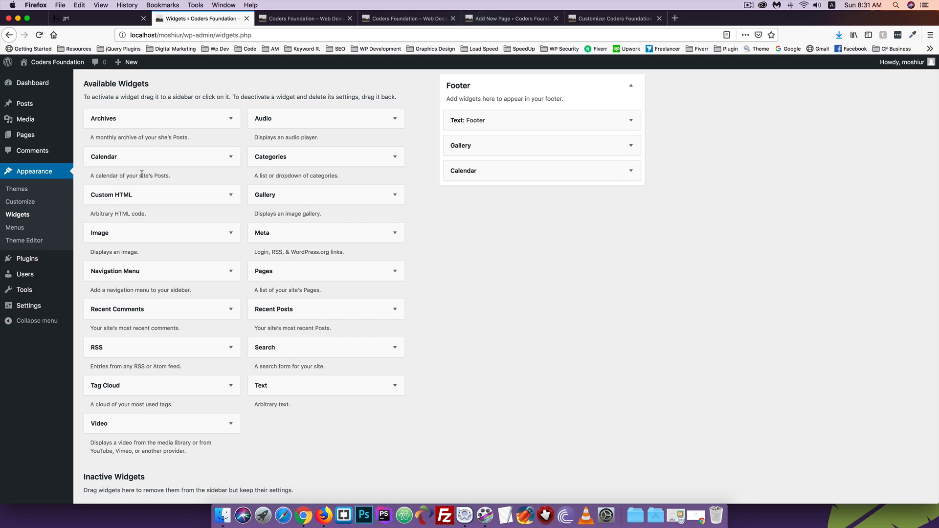
left_click_drag(121, 195, 479, 193)
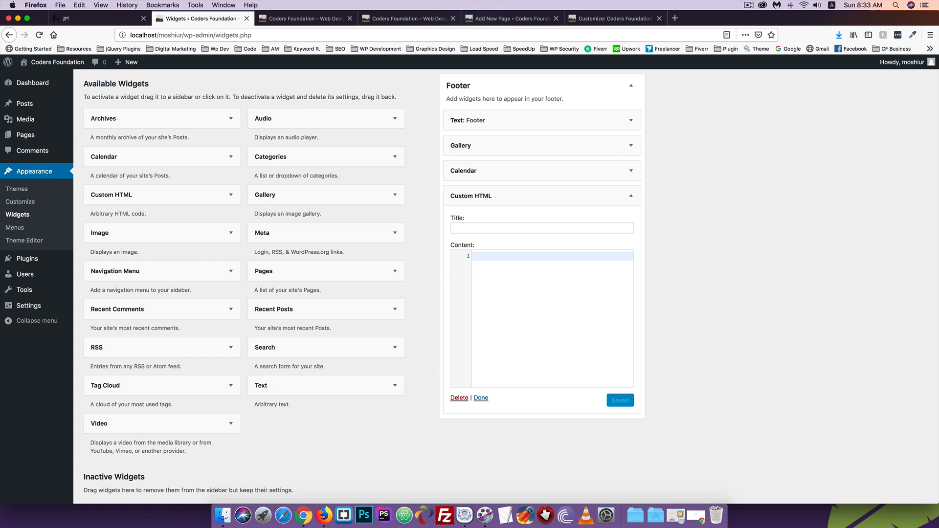
Enter "<p>Hi</p>" as the content of the footer's Custom HTML widget and save it.
type("<>")
type("p")
type("<>/p")
type("Hi</p>")
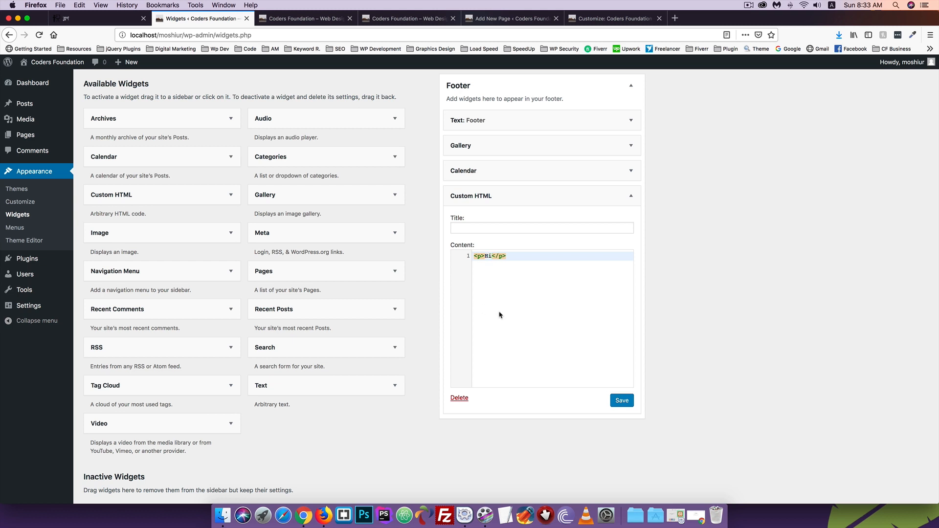
left_click(619, 399)
Reload the live site and examine the "Hi" paragraph in the footer.
left_click(277, 18)
left_click(39, 34)
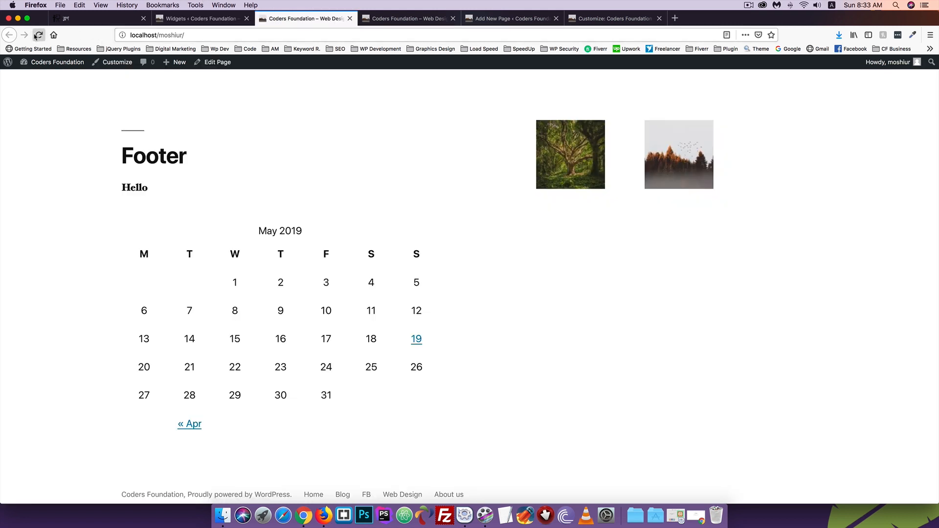
left_click_drag(486, 243, 464, 242)
Change the Custom HTML widget's content to "<i>Hi</i>" and save it.
left_click(220, 18)
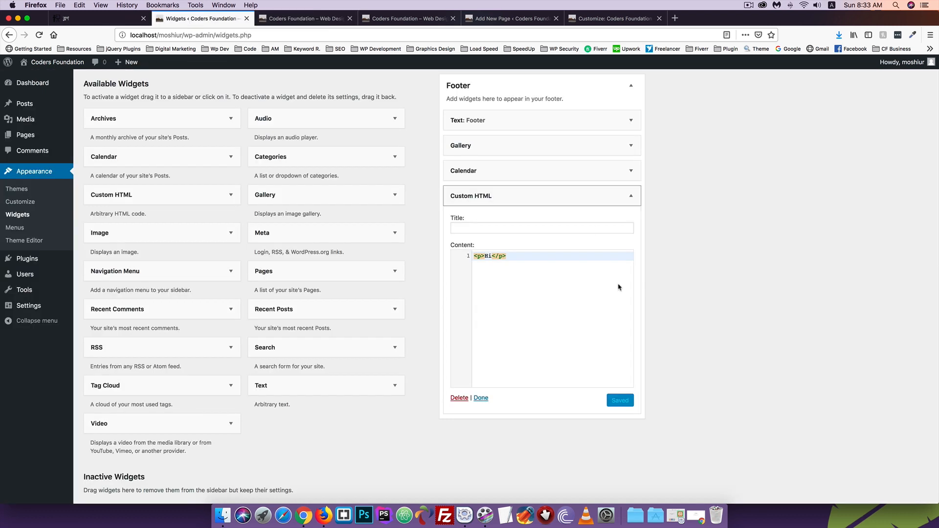
key("BackSpace")
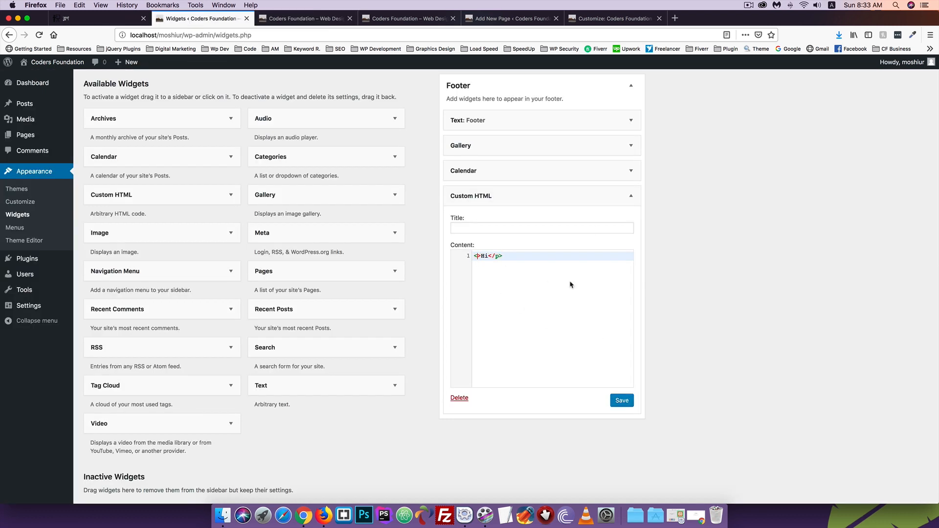
type("i")
left_click(502, 256)
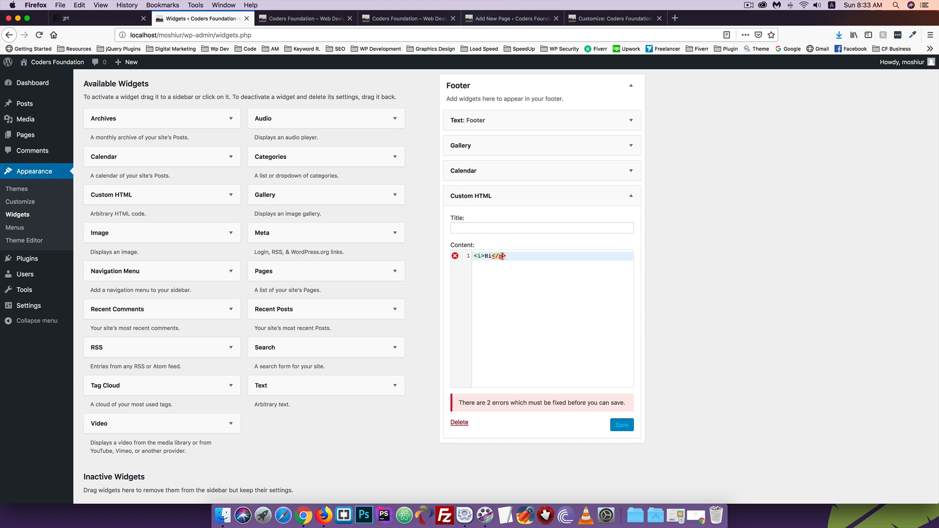
key("BackSpace")
type("i")
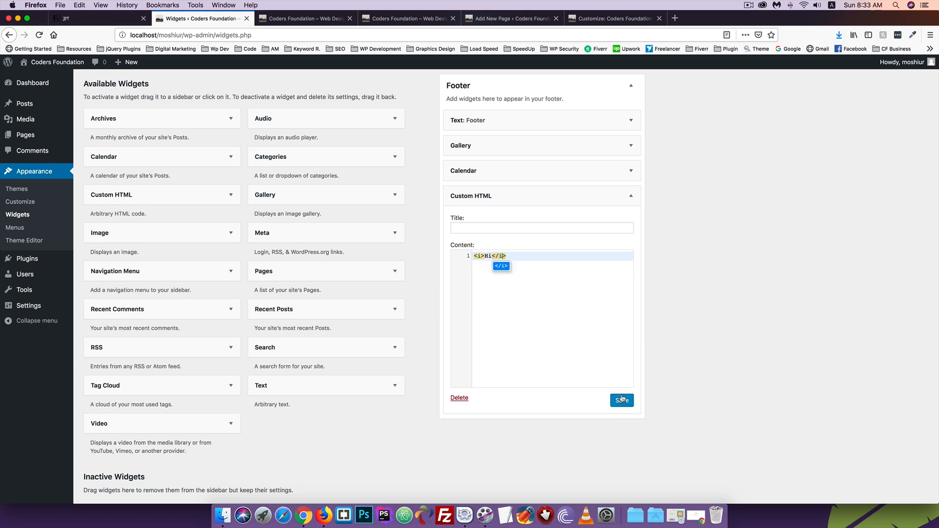
left_click(622, 399)
Examine the formatting of "Hi" in the reloaded live site's footer and return to the Widgets page.
left_click(302, 18)
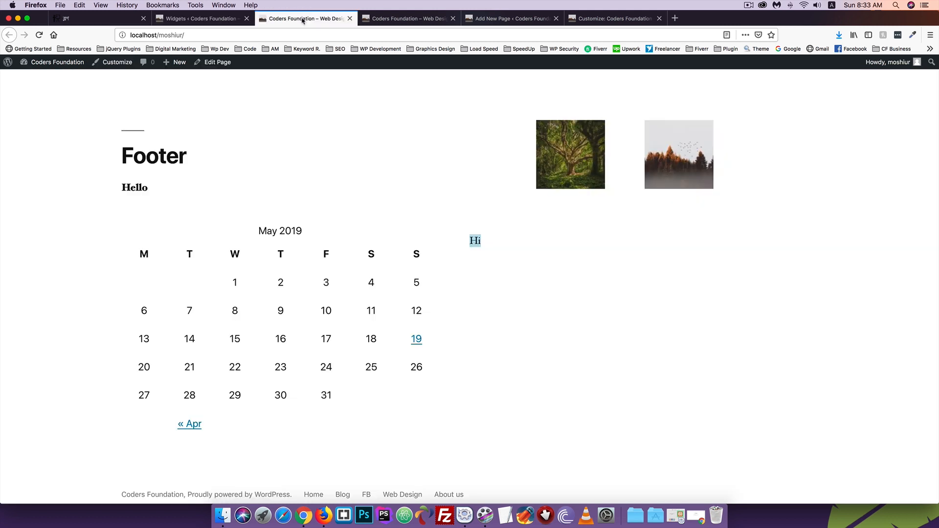
left_click(39, 35)
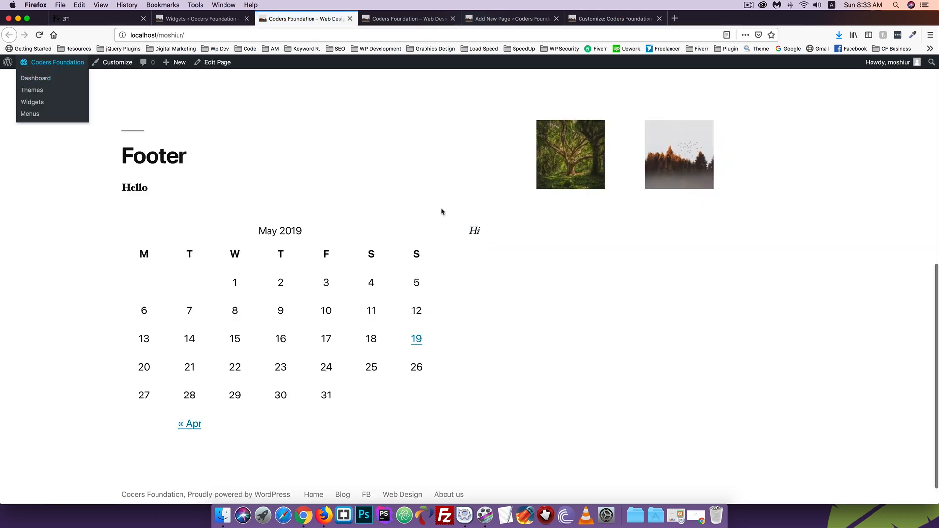
left_click_drag(486, 234, 469, 230)
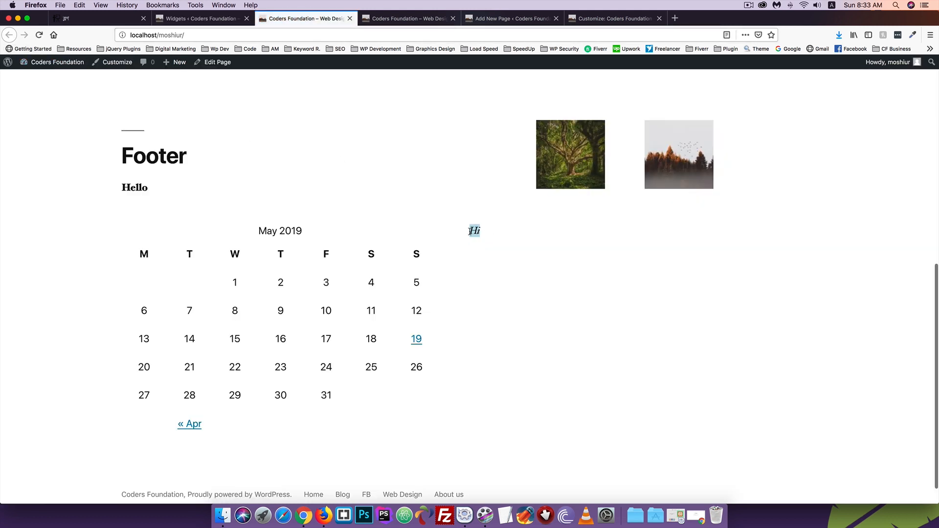
left_click(199, 22)
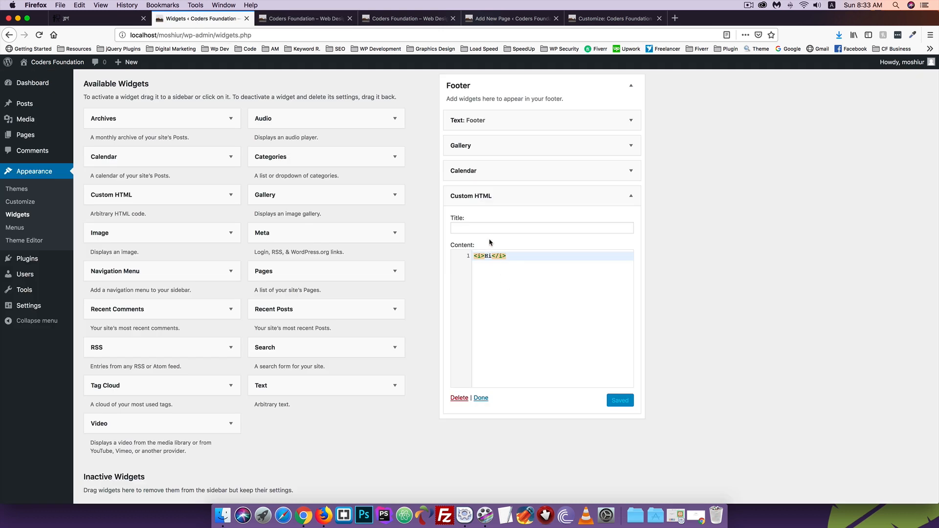
Collapse the Custom HTML widget and add a Meta widget to the end of the footer.
left_click(631, 196)
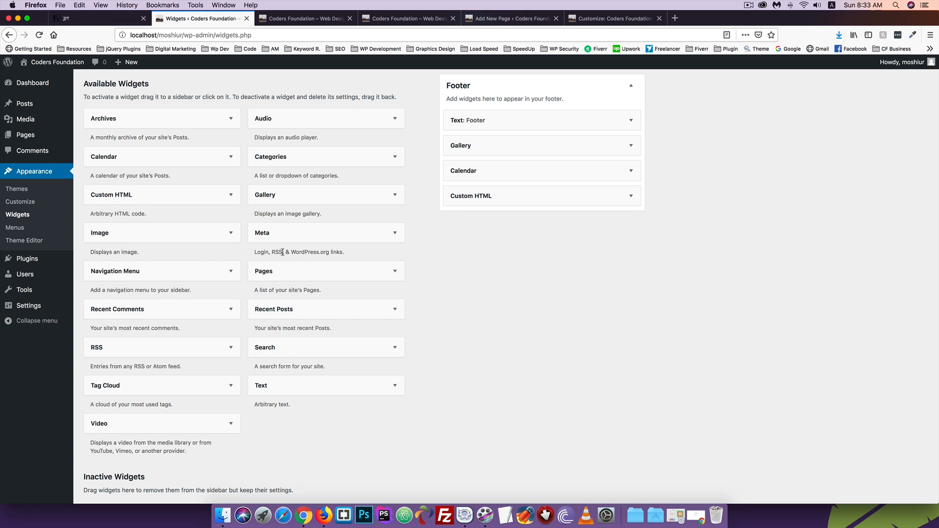
left_click_drag(272, 251, 288, 252)
left_click(237, 250)
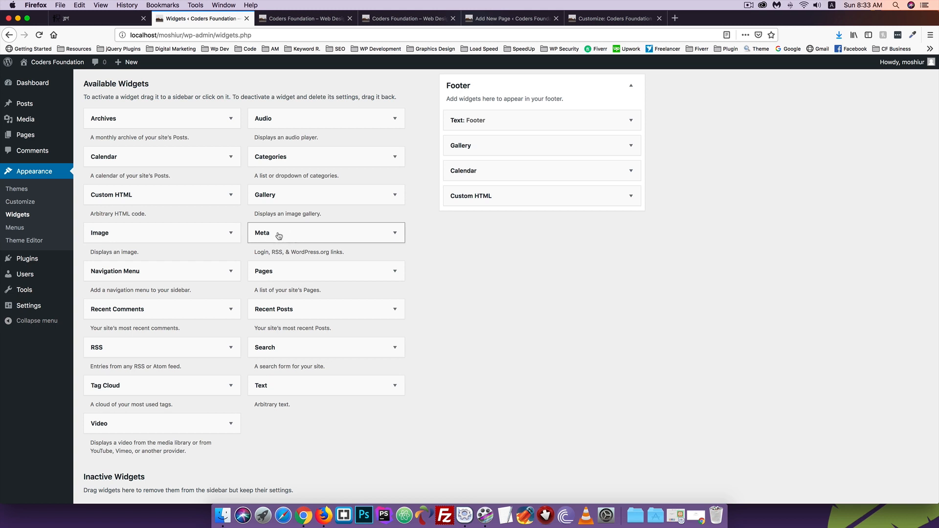
left_click_drag(275, 235, 510, 216)
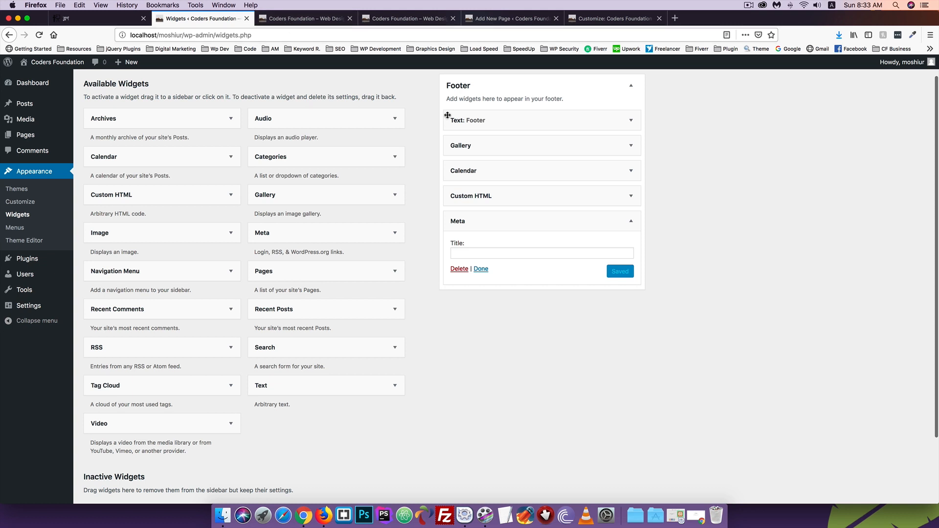
Reload the live site, examine the Meta links in the footer and return to the Widgets page.
left_click(282, 19)
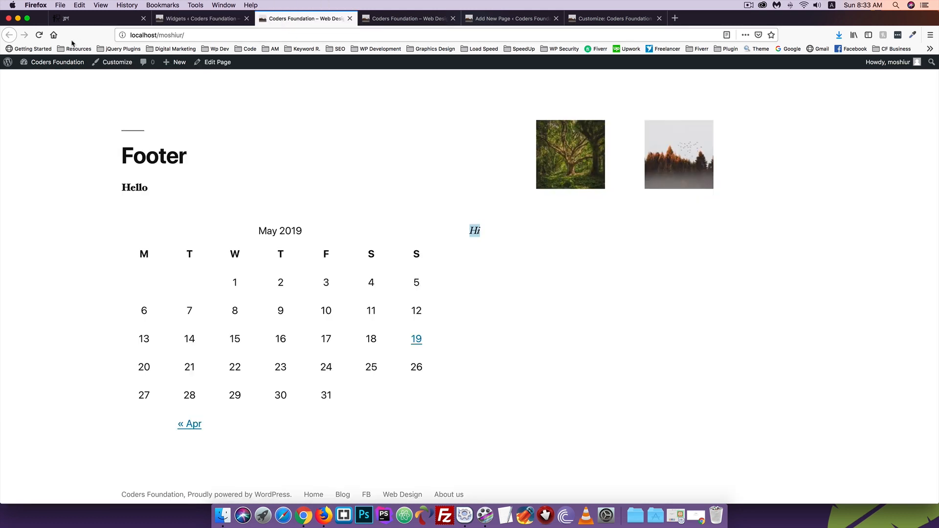
left_click(38, 35)
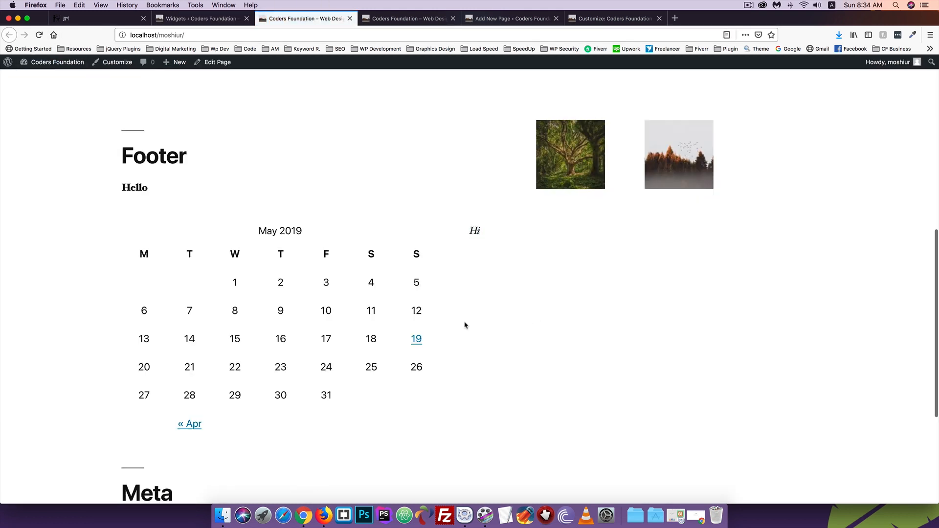
scroll(395, 330, "down", 5)
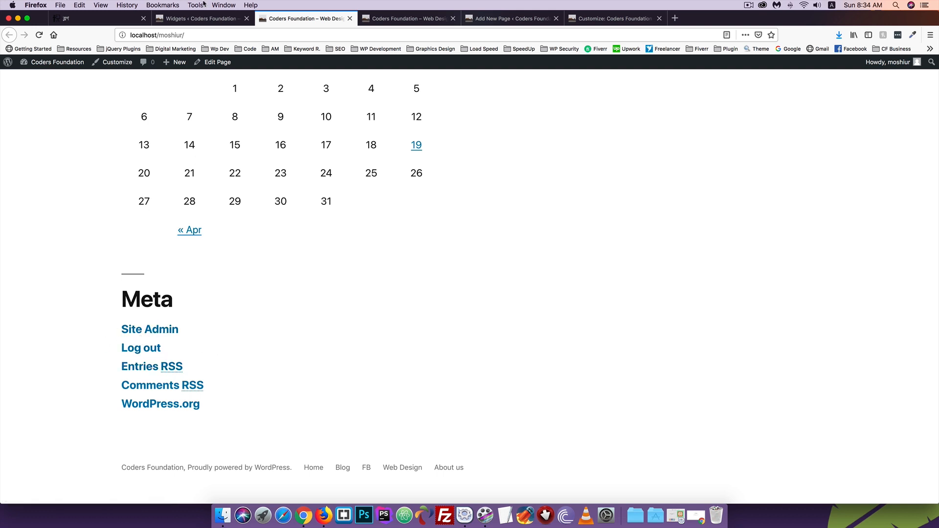
left_click(186, 19)
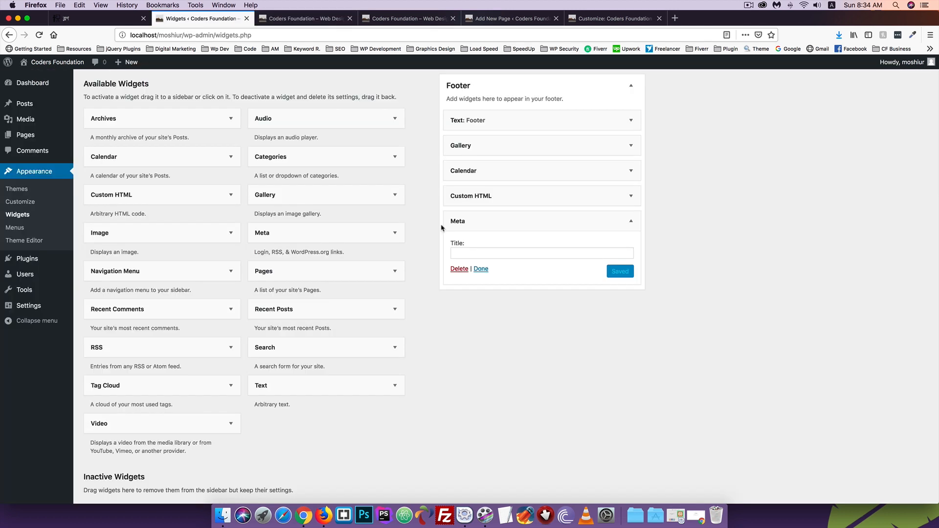
Replace the footer's Meta widget with a Navigation Menu widget set to Main Menu and save it.
left_click(461, 268)
scroll(294, 267, "down", 2)
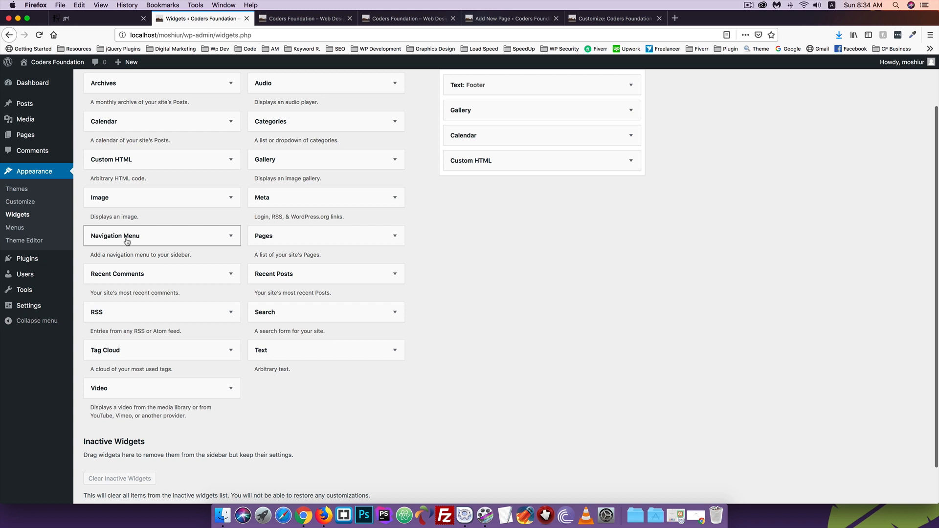
left_click_drag(128, 242, 497, 180)
left_click(512, 239)
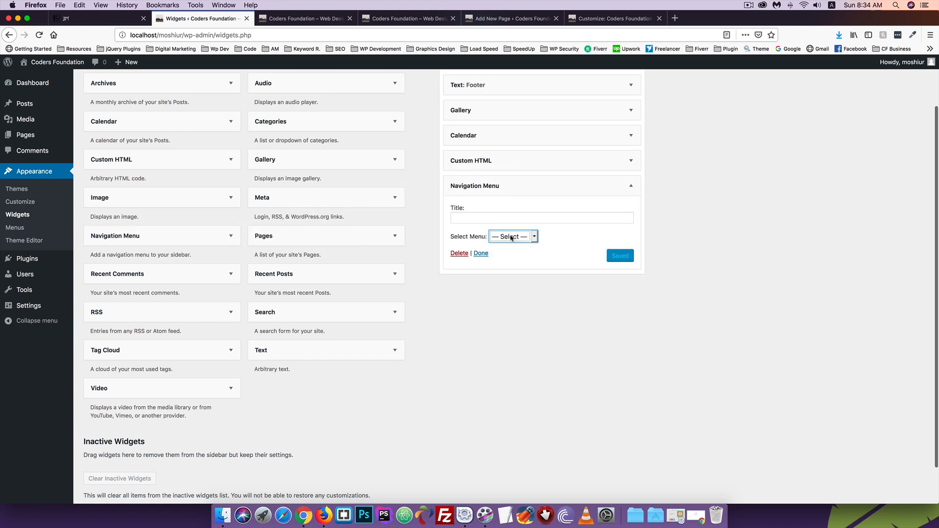
left_click(513, 240)
left_click(511, 242)
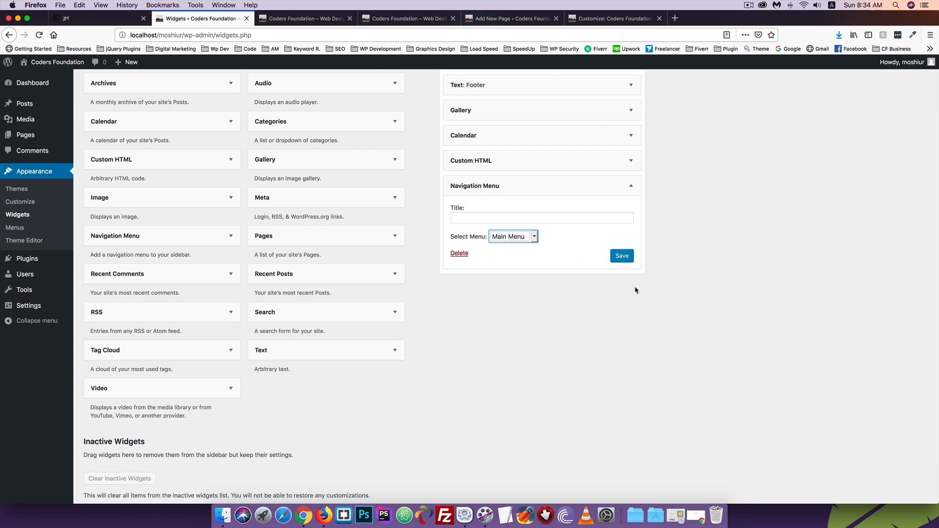
left_click(621, 256)
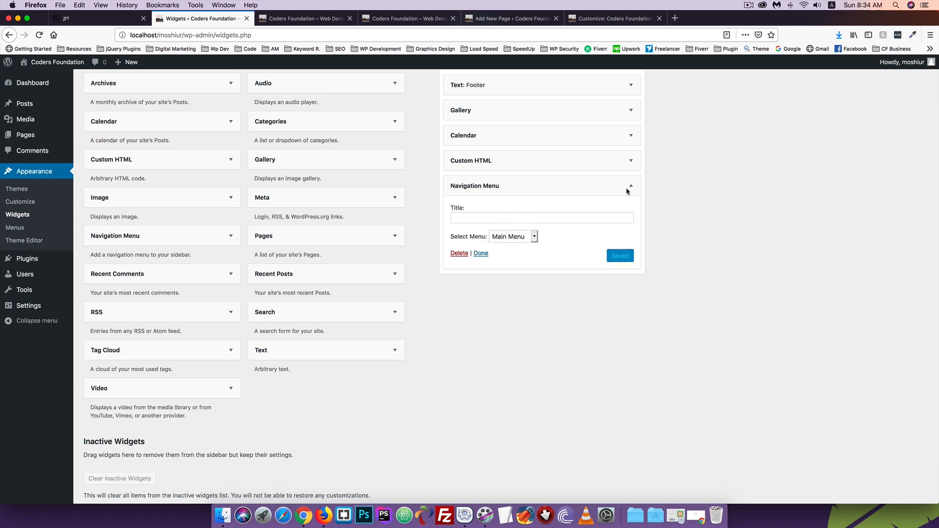
Reload the live site, examine the navigation menu in the footer and return to the Widgets page.
left_click(293, 19)
left_click(39, 35)
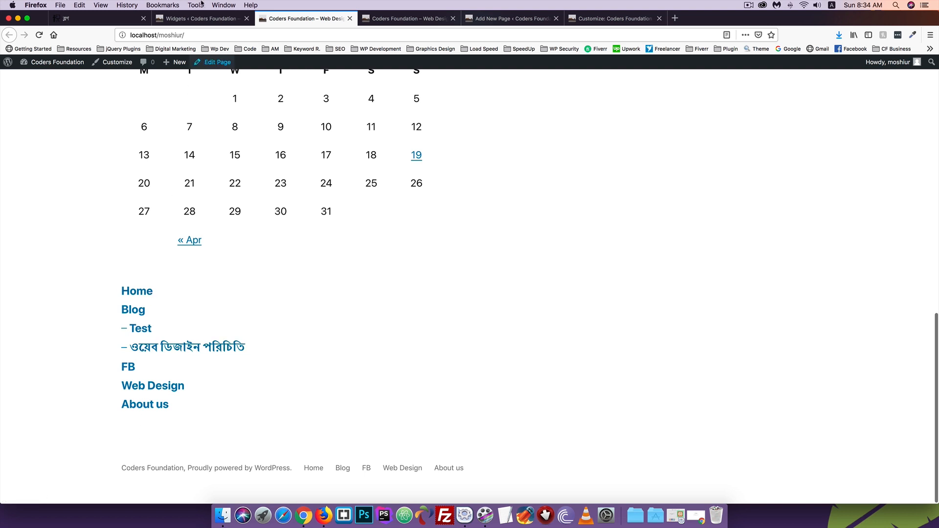
left_click(117, 19)
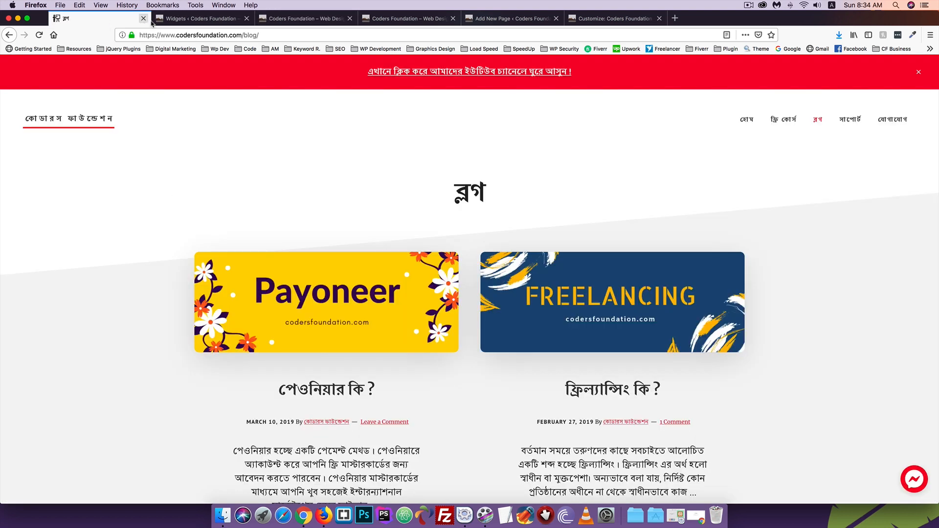
left_click(153, 20)
scroll(518, 115, "up", 3)
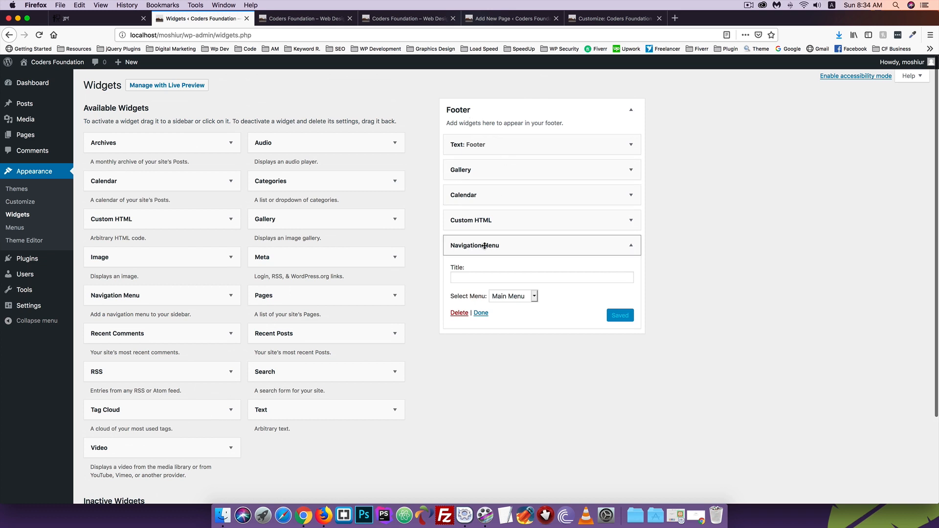
scroll(484, 247, "down", 2)
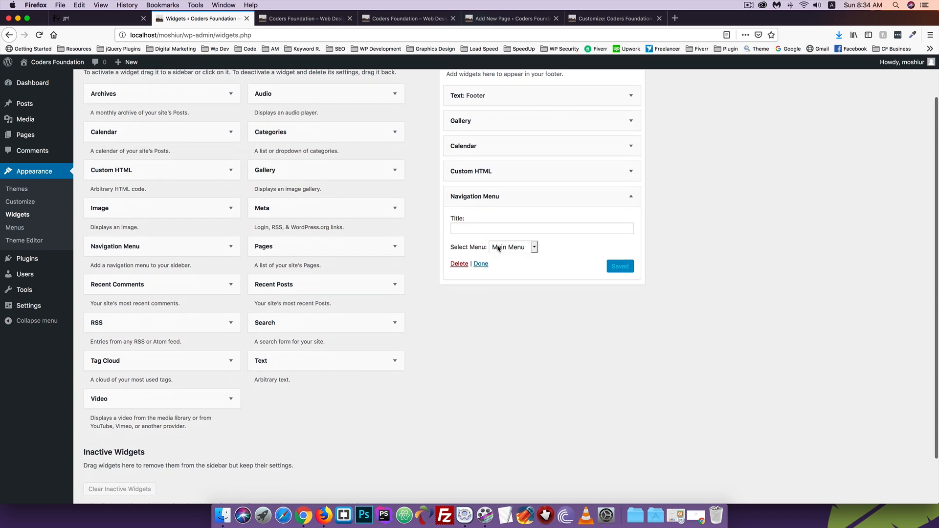
Replace the footer's Navigation Menu widget with an RSS widget and enable the display of item content.
left_click(461, 263)
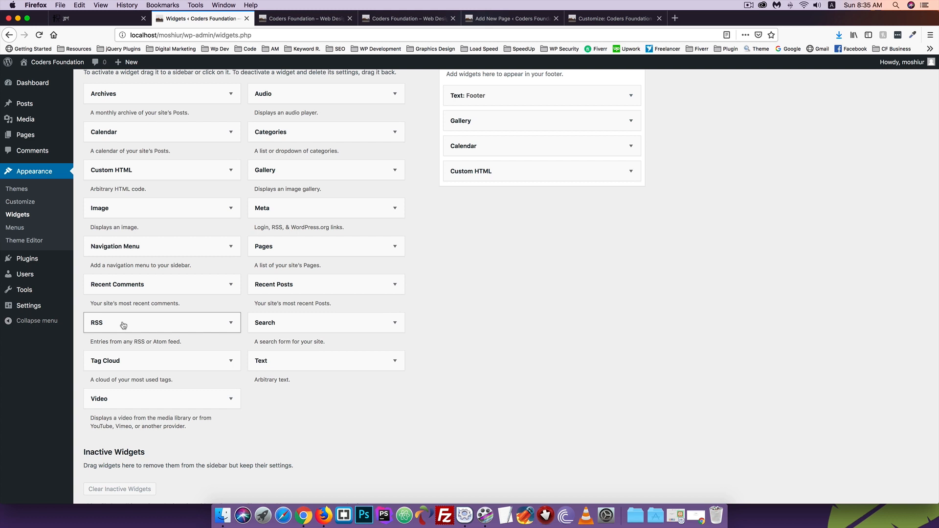
left_click_drag(122, 327, 489, 194)
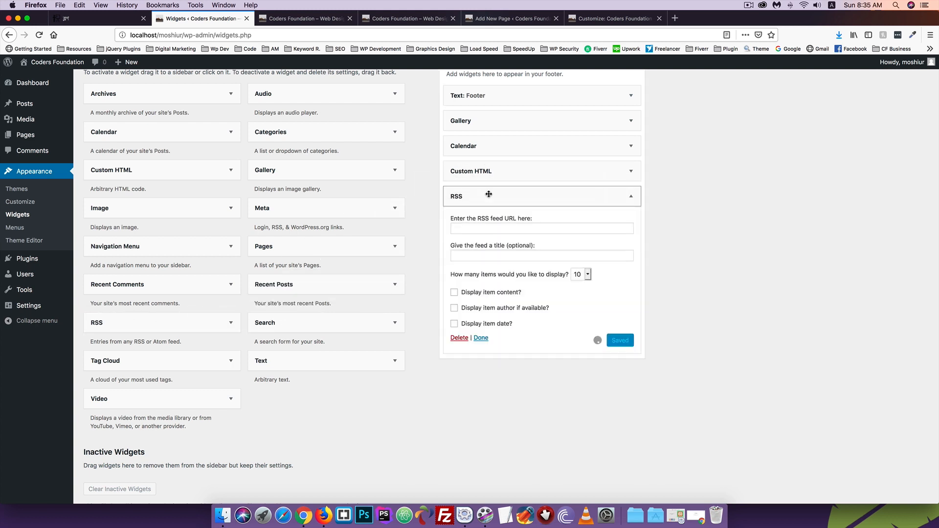
left_click(455, 293)
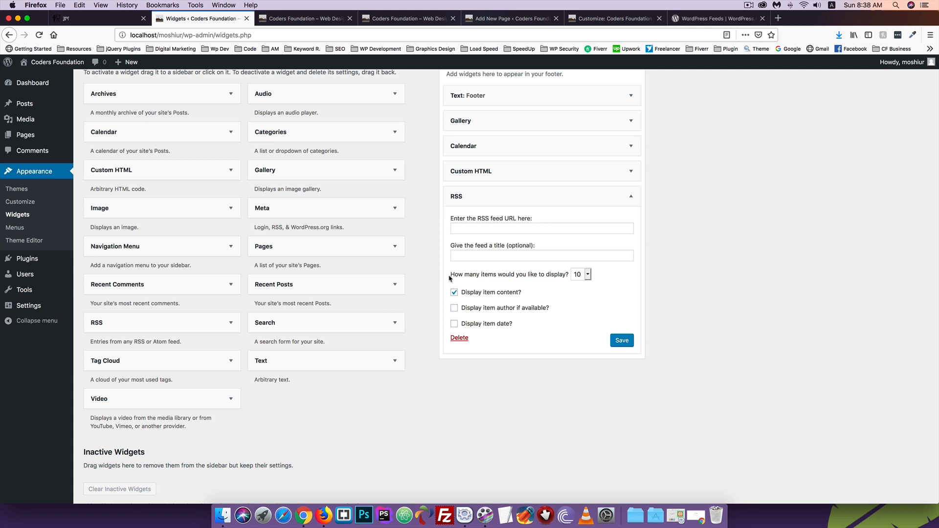
scroll(480, 242, "up", 2)
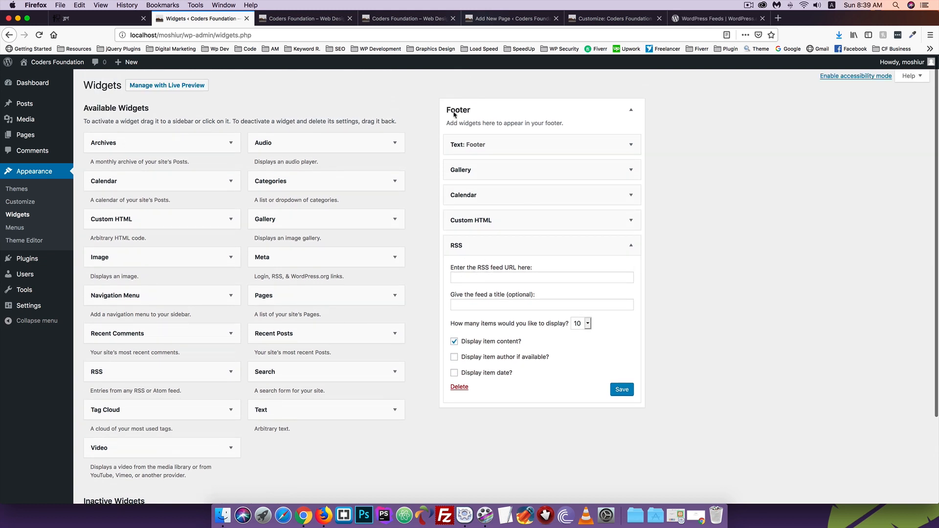
Read the introduction to feeds in the WordPress Feeds support article on wordpress.org.
left_click(693, 21)
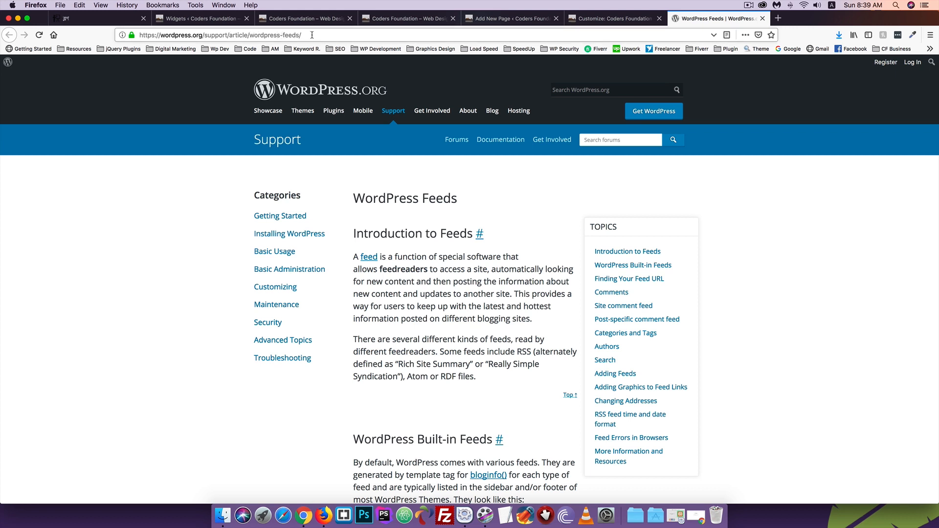
left_click_drag(312, 35, 134, 34)
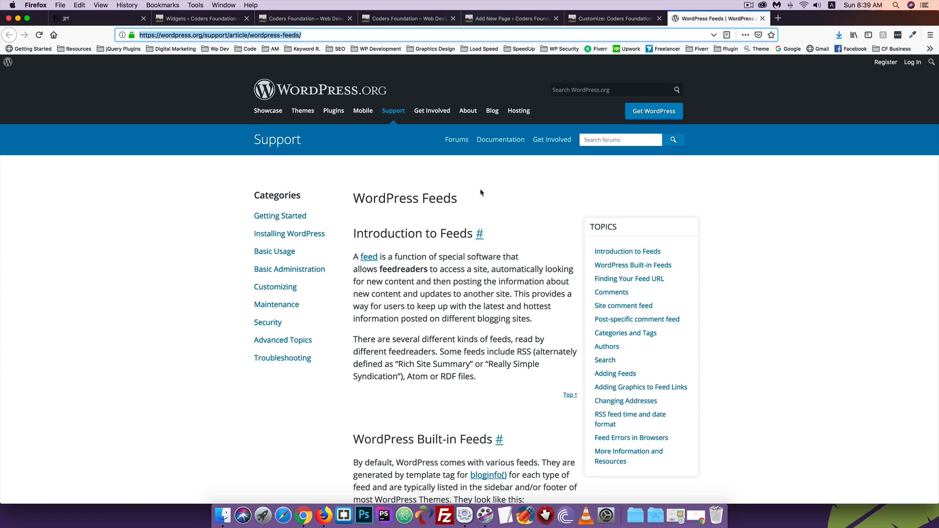
scroll(482, 194, "down", 2)
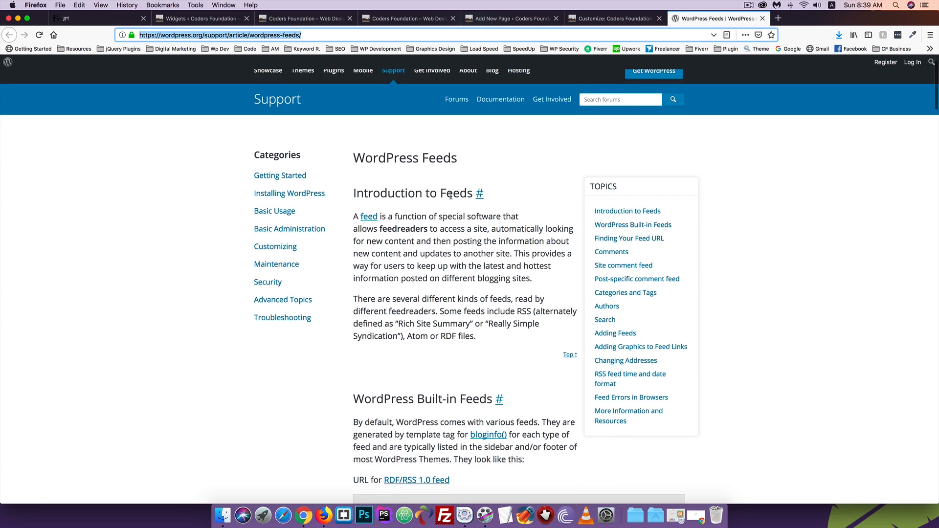
scroll(450, 196, "down", 2)
scroll(413, 204, "up", 1)
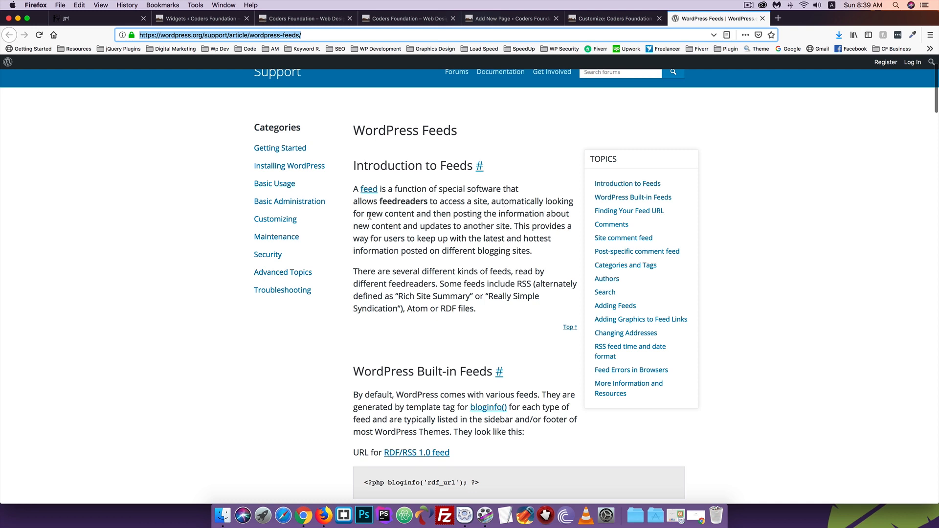
left_click_drag(369, 216, 407, 213)
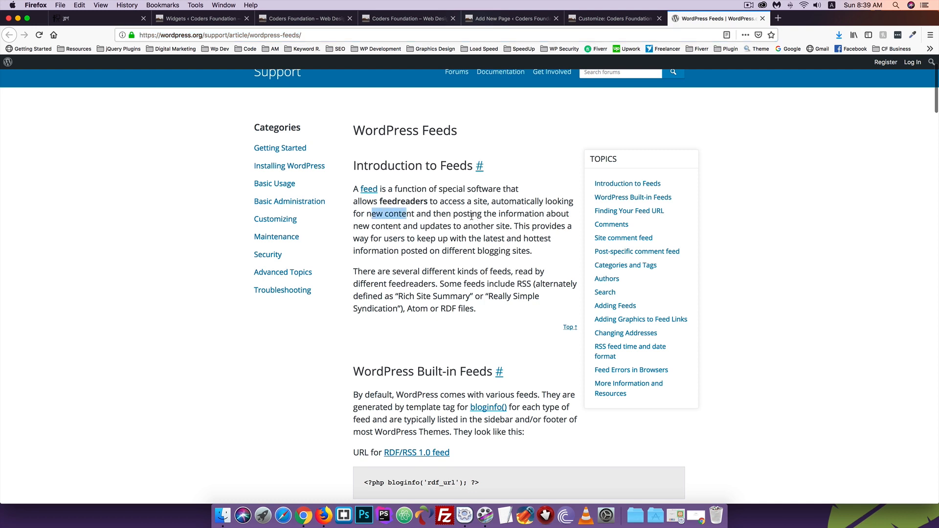
left_click_drag(472, 216, 522, 216)
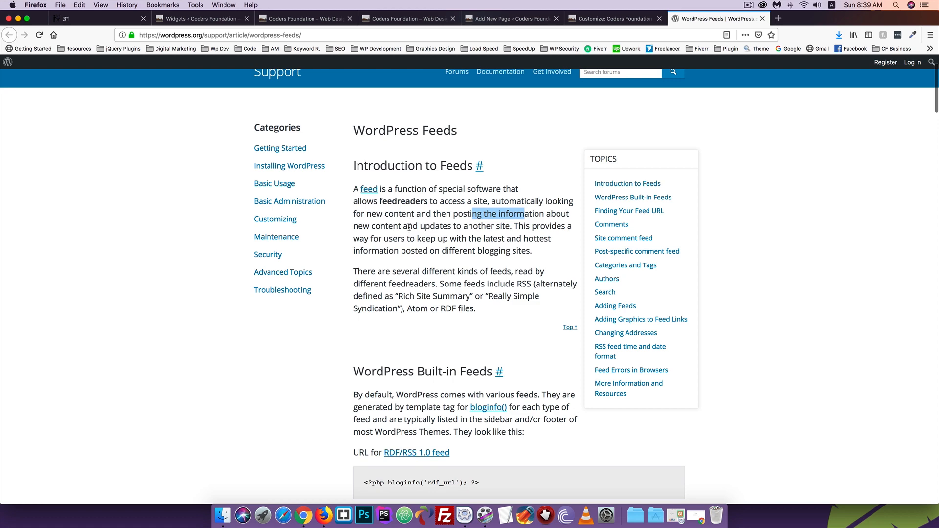
left_click(444, 229)
Look up the feed URL formats for custom permalinks in the WordPress Feeds article.
scroll(415, 288, "down", 15)
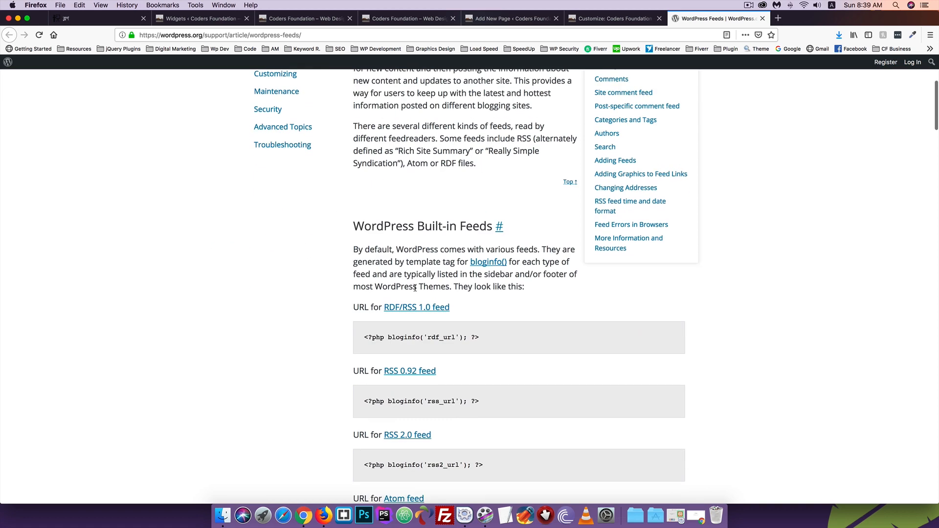
scroll(415, 288, "down", 8)
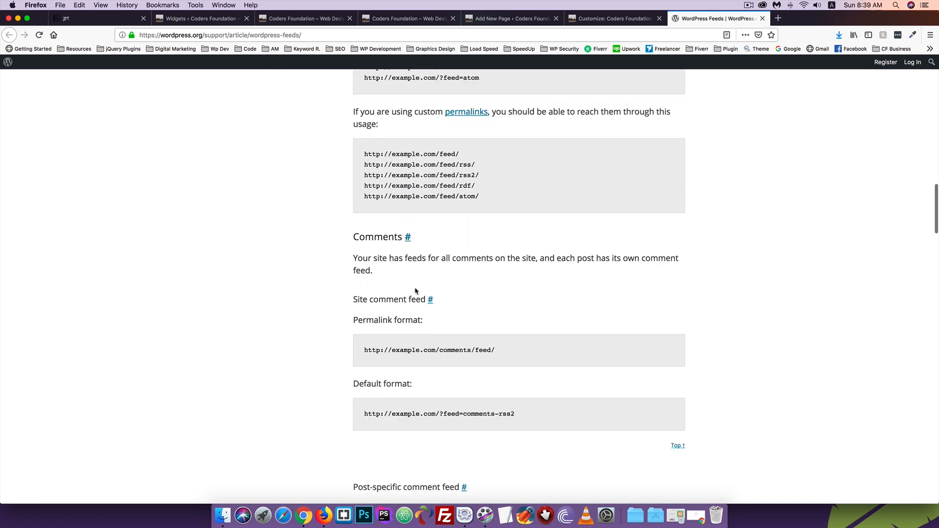
scroll(384, 304, "up", 3)
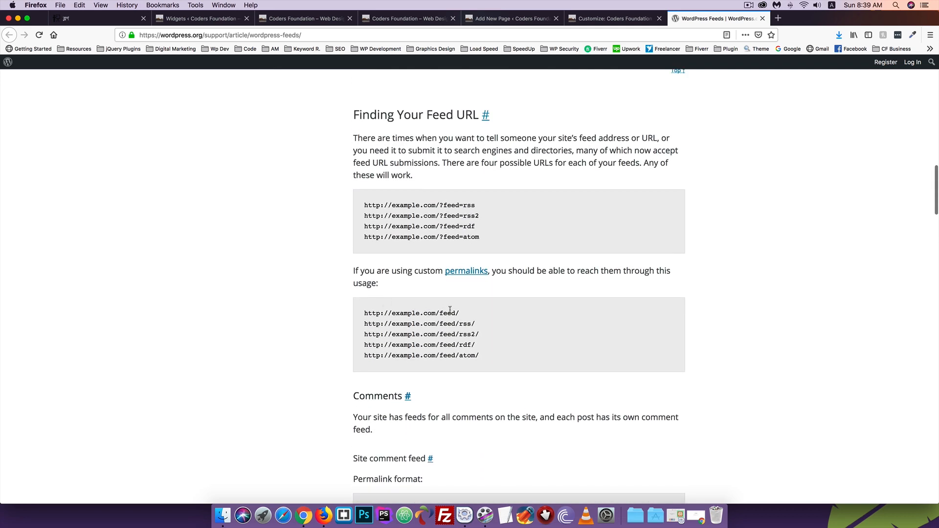
left_click_drag(463, 318, 379, 314)
scroll(380, 314, "up", 15)
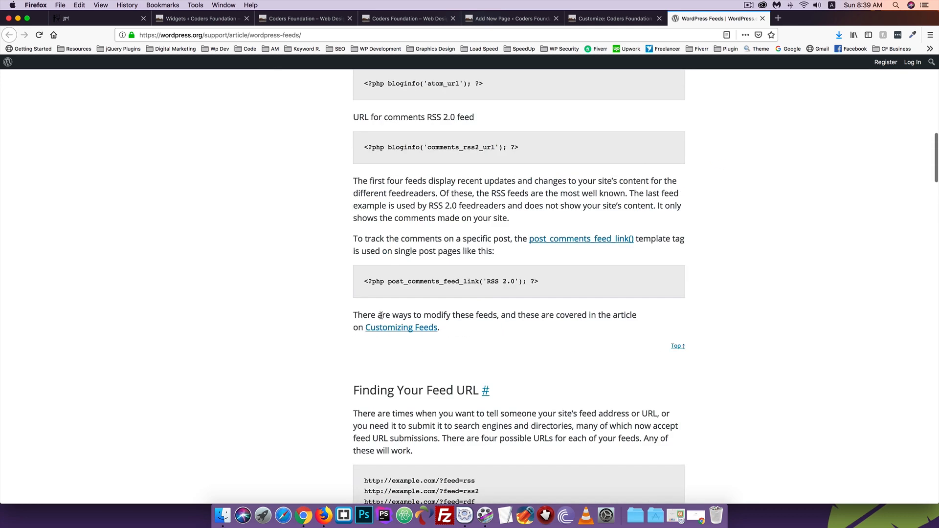
Request the local site's address with /feed appended in a new browser tab and cancel opening the XML file.
left_click(611, 18)
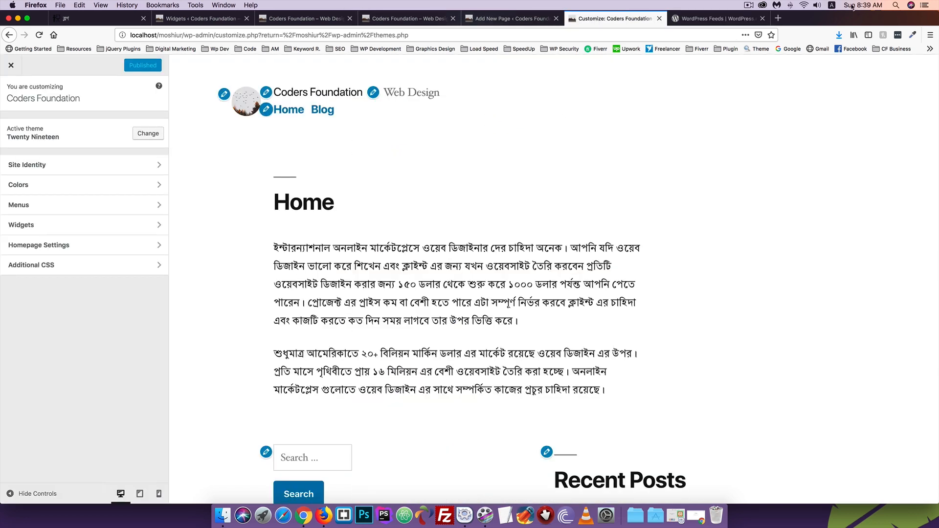
left_click(777, 18)
type("localhost/")
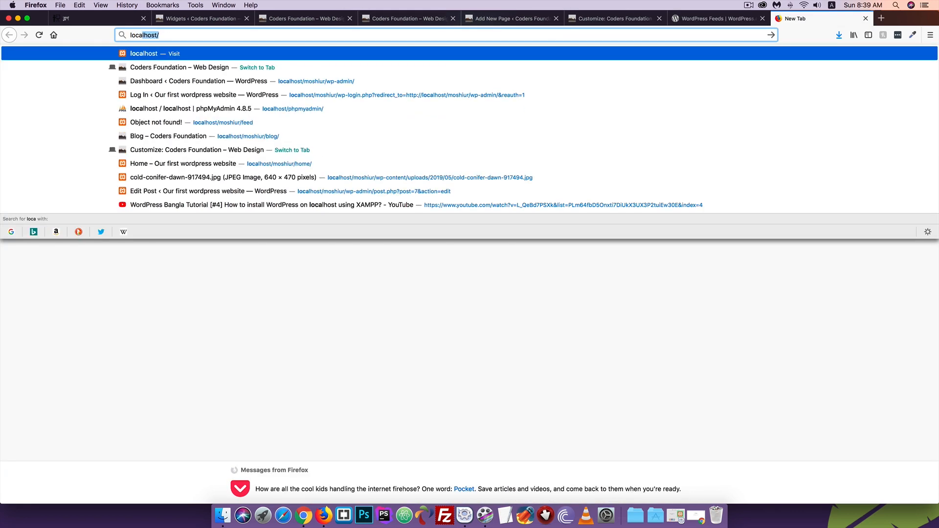
type("iur/")
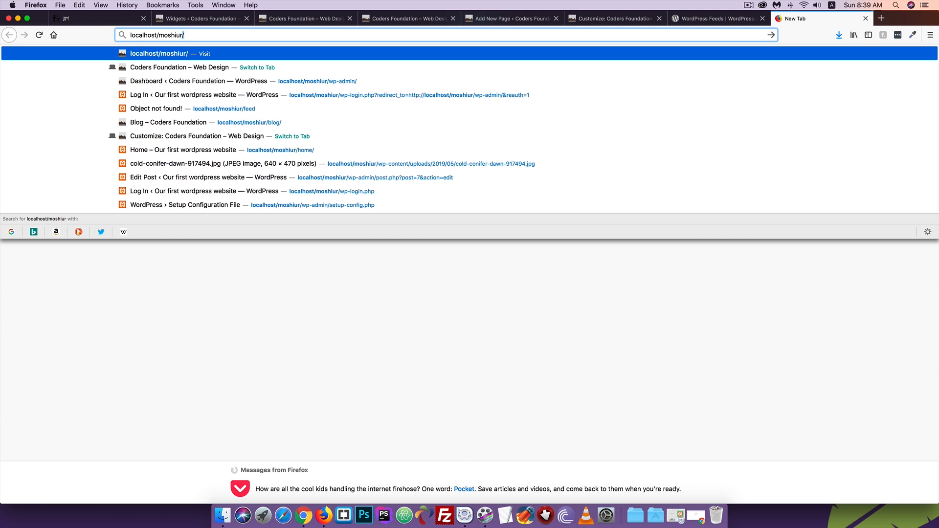
key("Right")
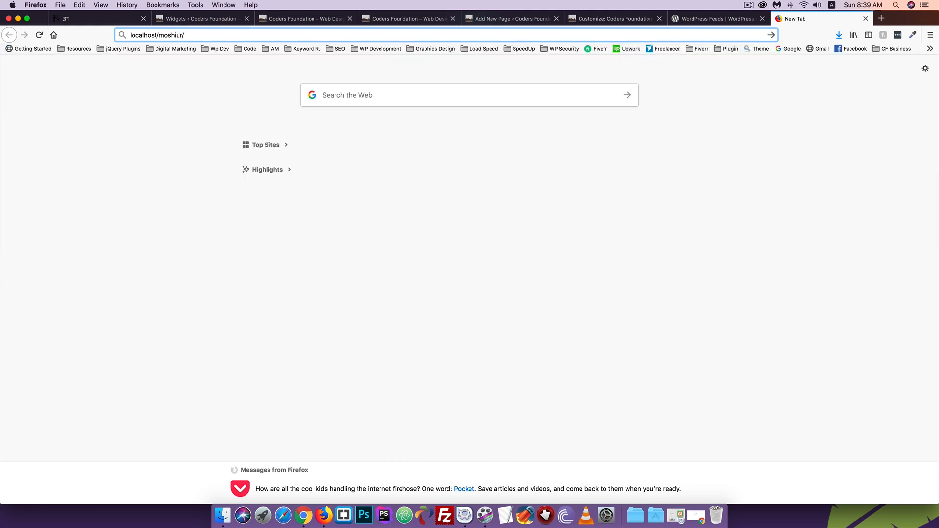
type("feed")
key("Return")
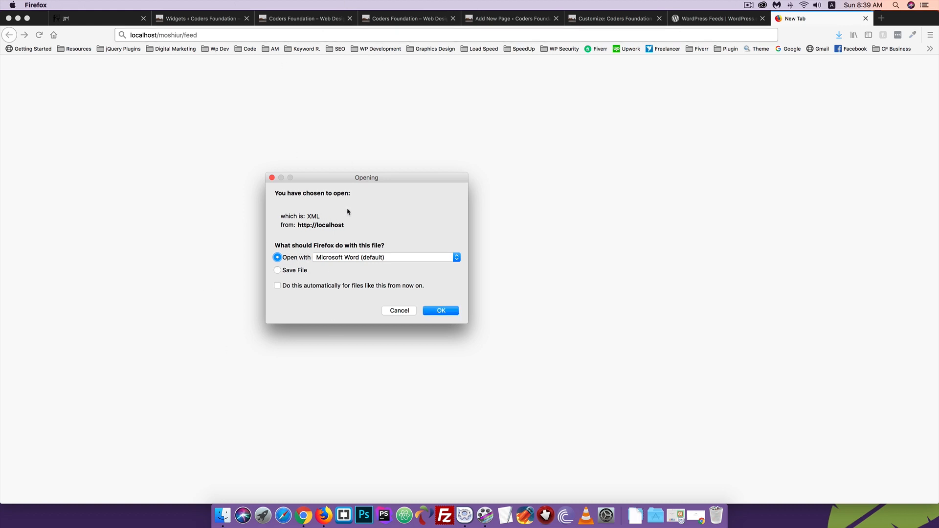
left_click(403, 311)
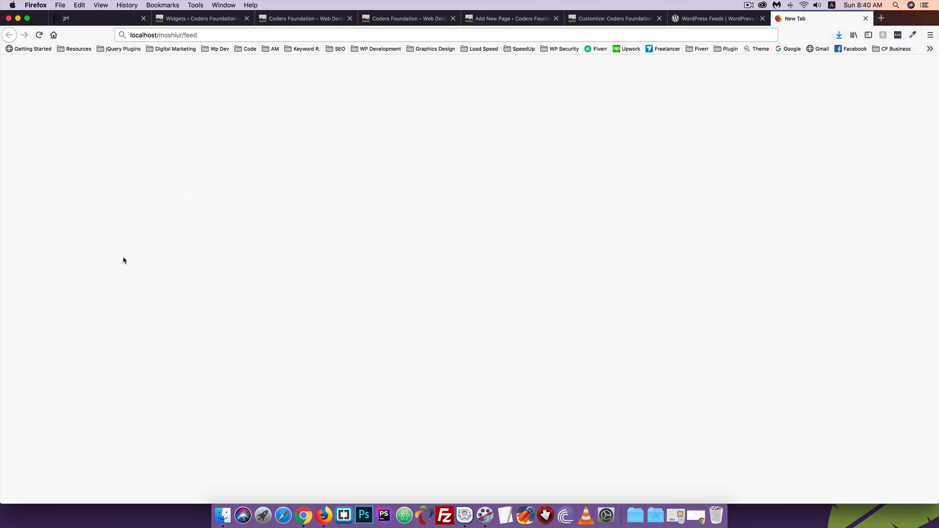
Revisit the top of the WordPress Feeds support article and return to the site's Widgets page.
left_click(685, 22)
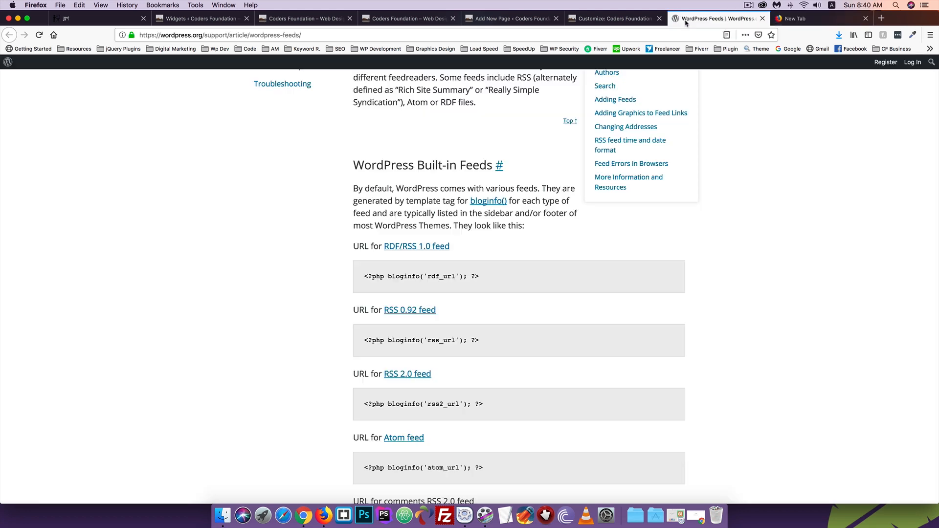
scroll(148, 210, "up", 5)
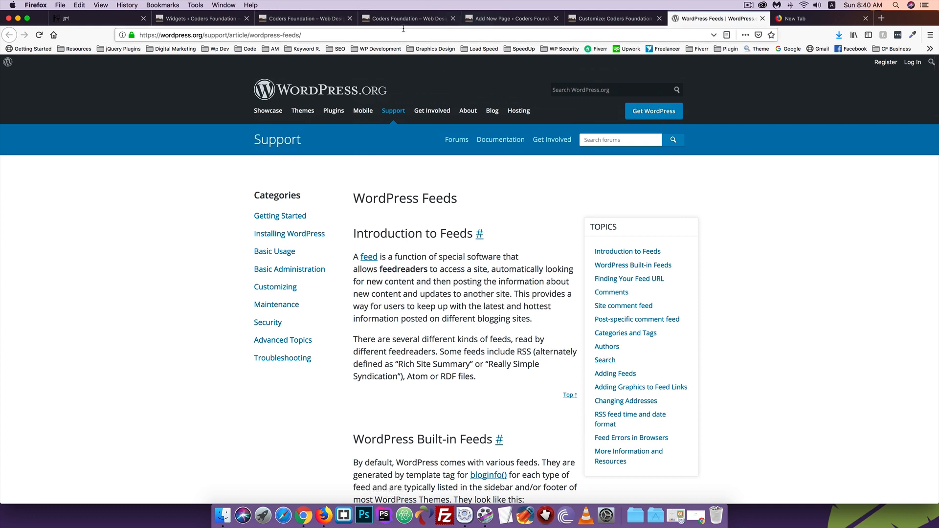
left_click(189, 20)
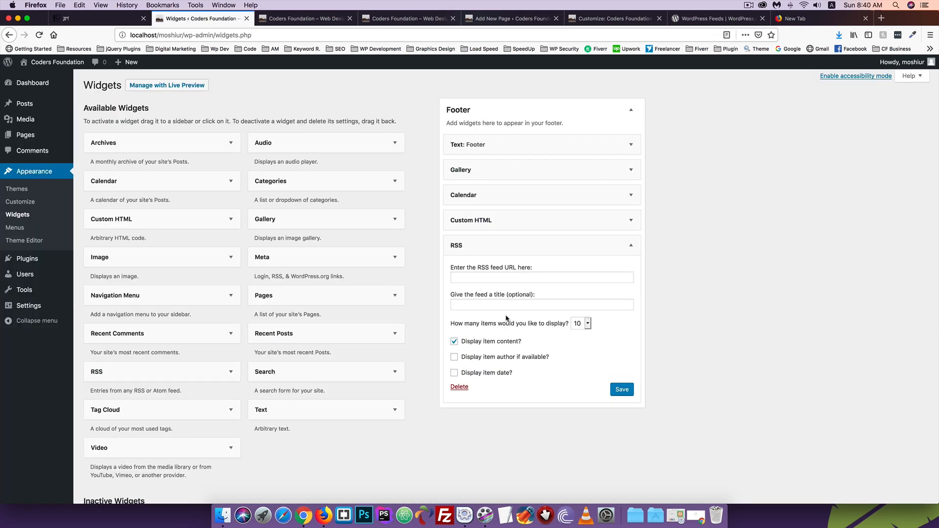
Check the RSS widget's choices for the number of displayed items and delete the RSS widget from the footer.
scroll(454, 305, "down", 2)
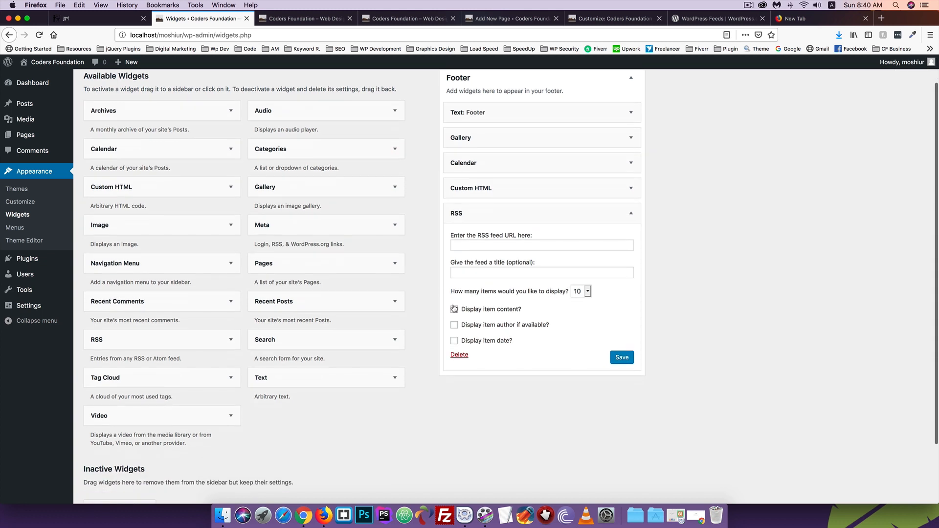
left_click(510, 249)
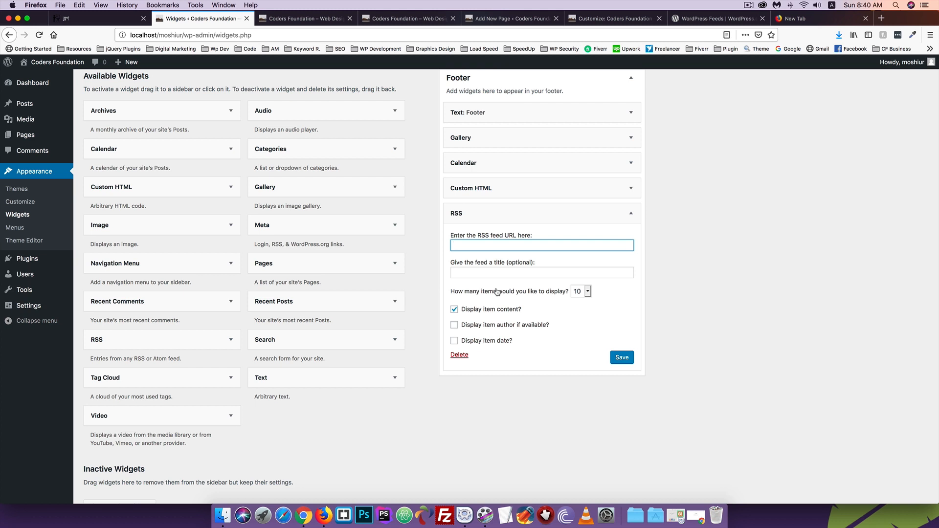
left_click(580, 293)
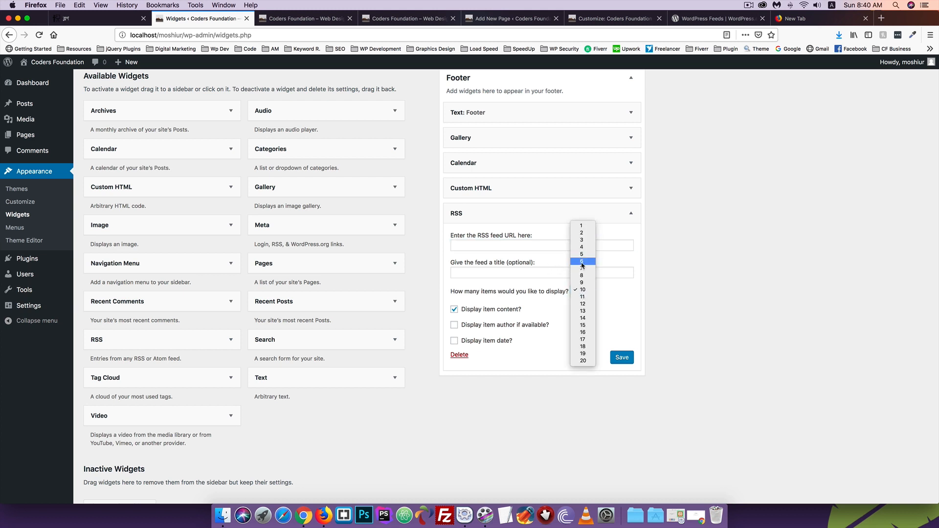
left_click(696, 258)
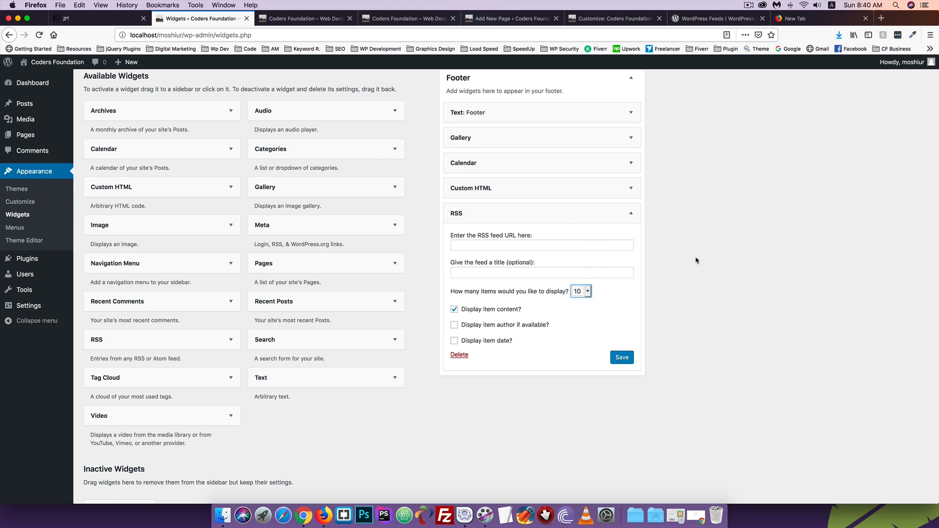
left_click(458, 356)
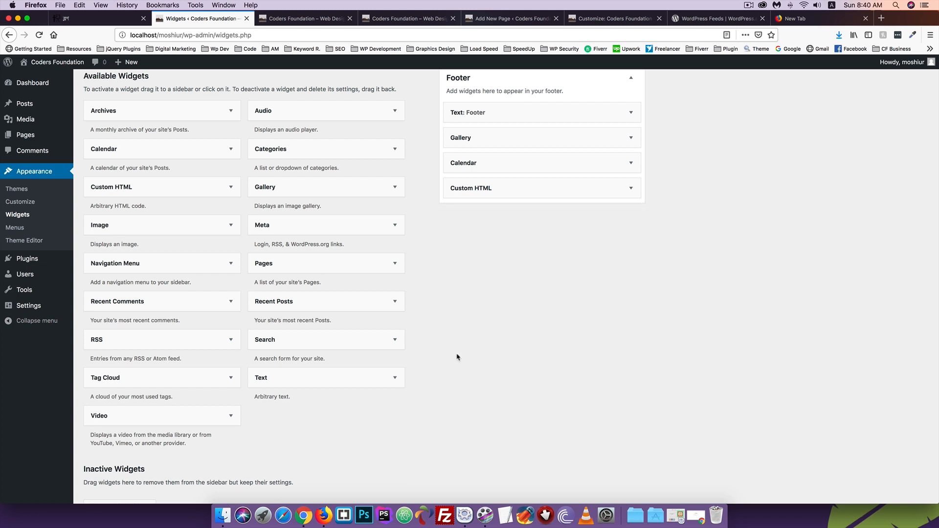
scroll(326, 294, "up", 2)
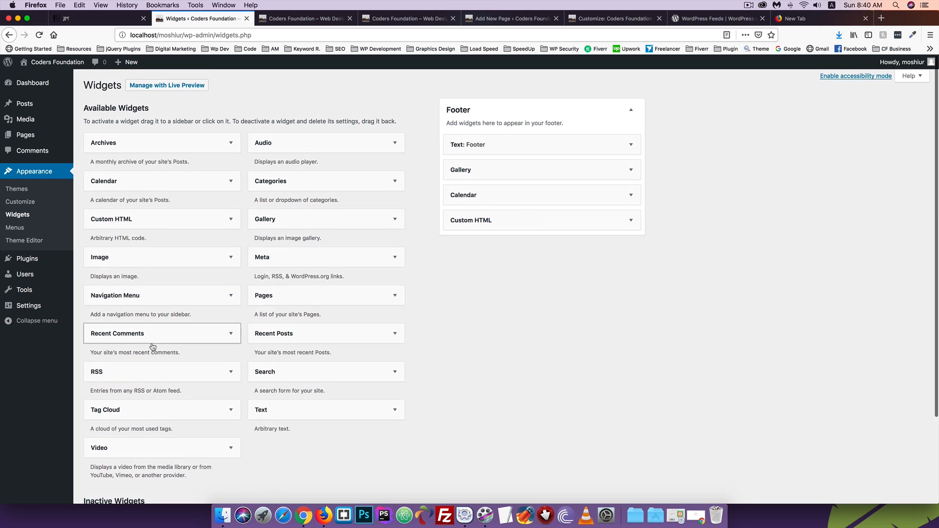
Try a Video widget below Custom HTML in the footer, view its video selection dialog and delete the widget.
scroll(151, 343, "down", 2)
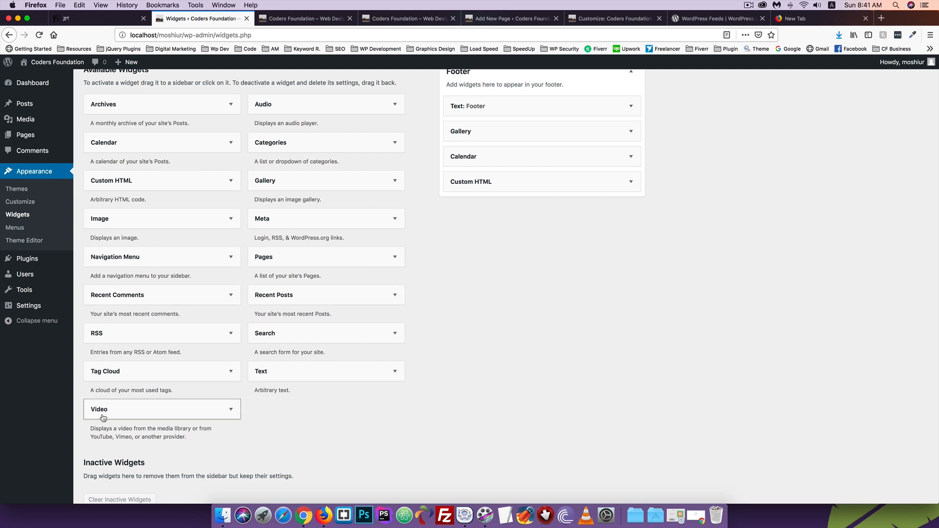
left_click_drag(104, 415, 489, 199)
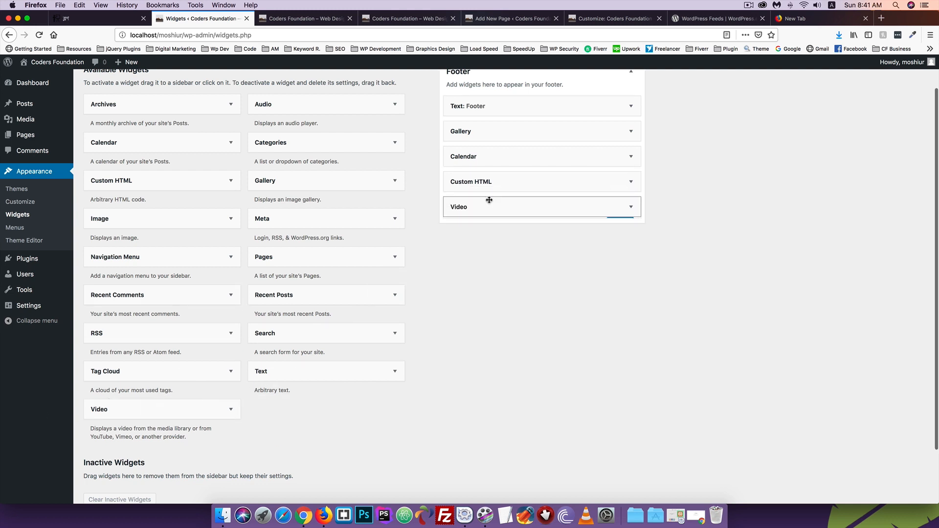
left_click(543, 265)
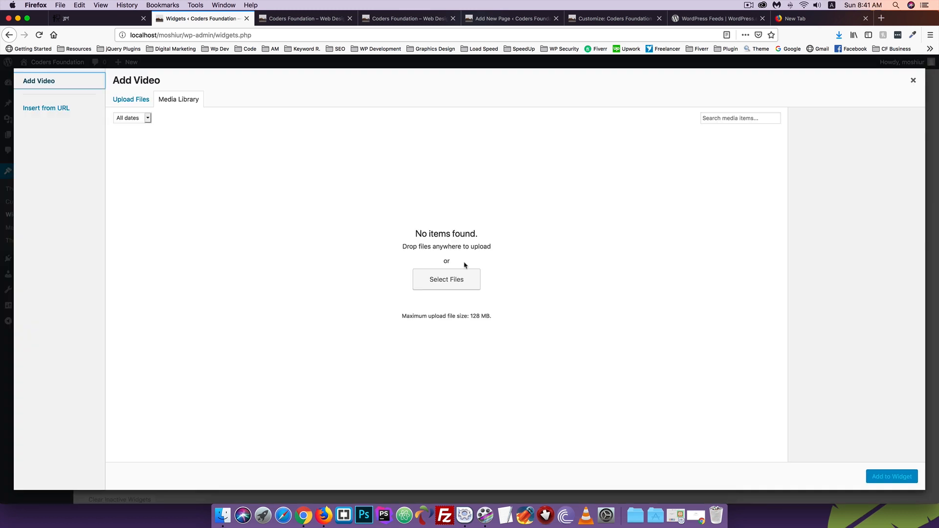
left_click(913, 80)
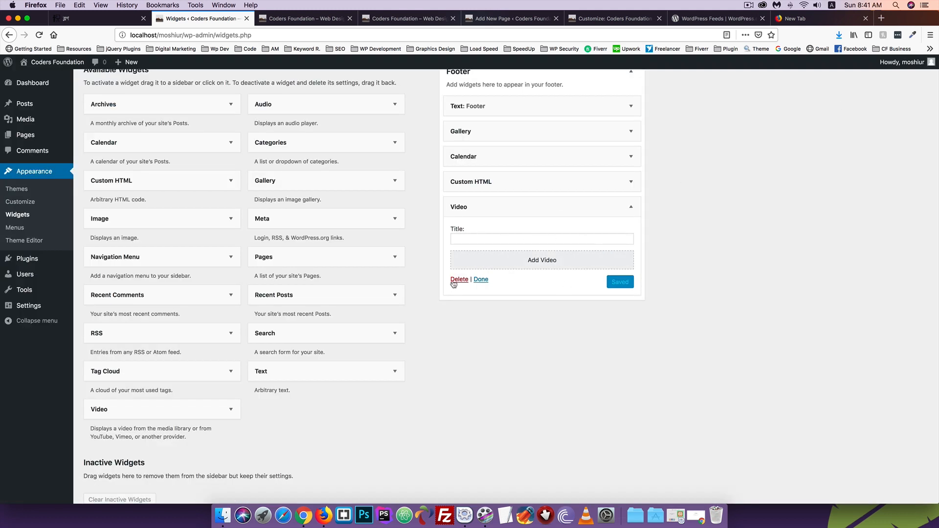
scroll(422, 290, "up", 2)
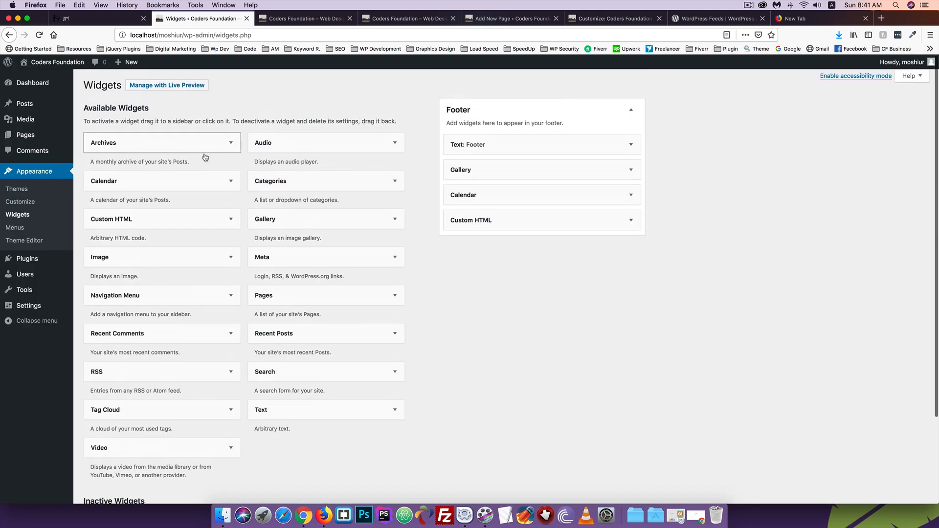